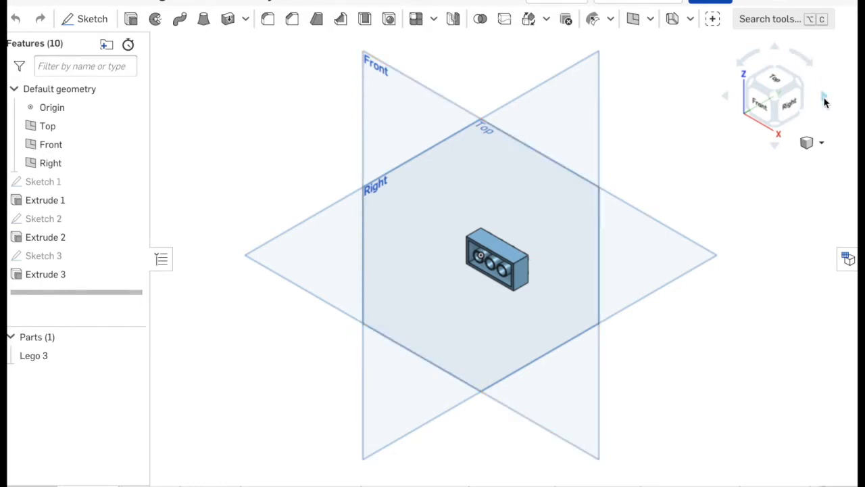
- Orient the brick to its Back view and save it as a named view called "My New Top"
left_click(824, 99)
left_click(824, 99)
left_click(824, 98)
left_click(824, 99)
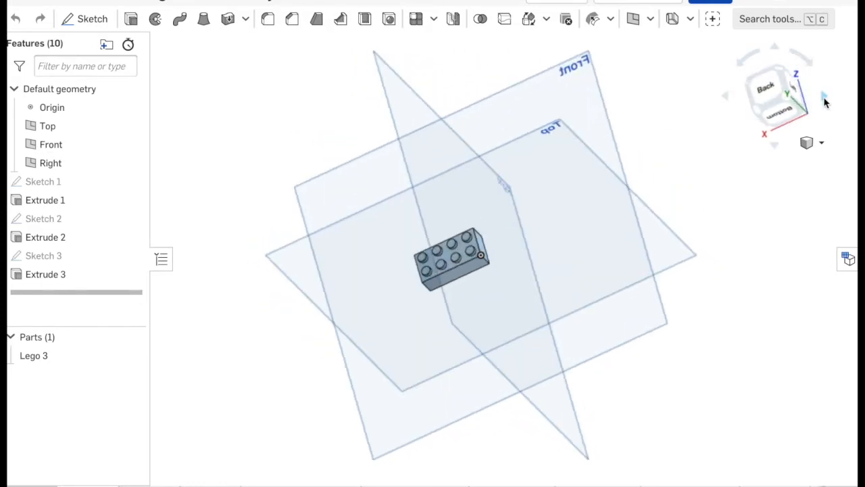
left_click(771, 96)
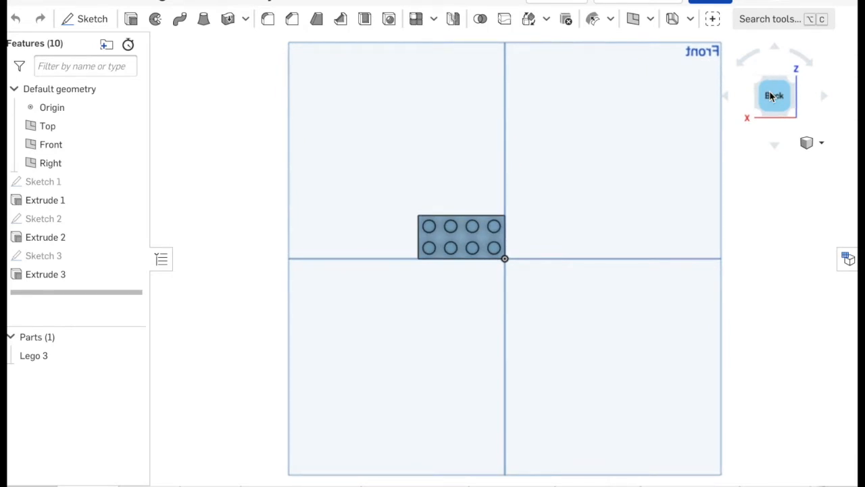
left_click(822, 147)
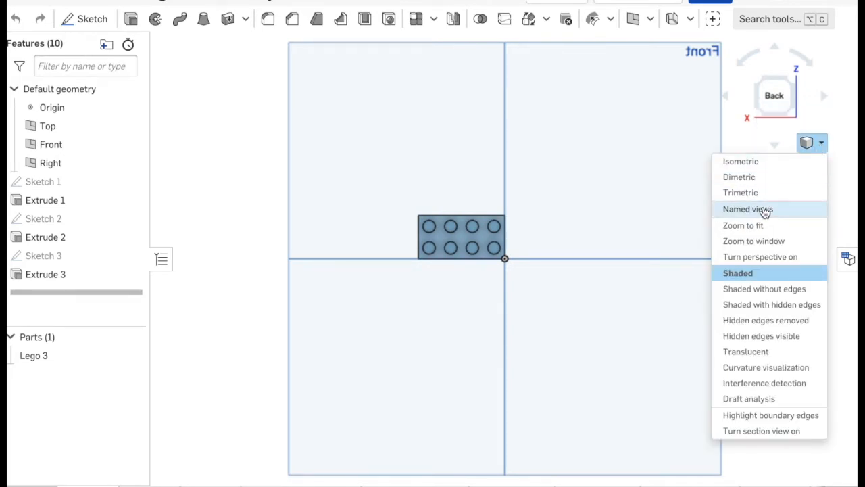
left_click(764, 211)
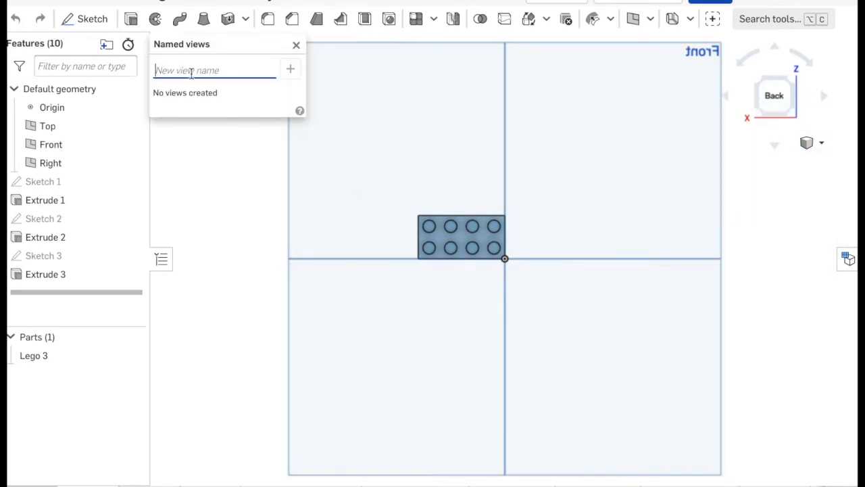
type("My New Top")
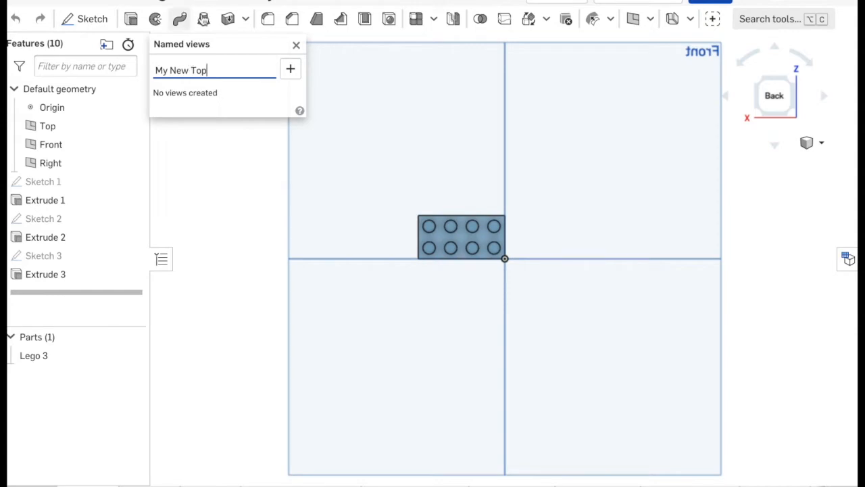
left_click(291, 69)
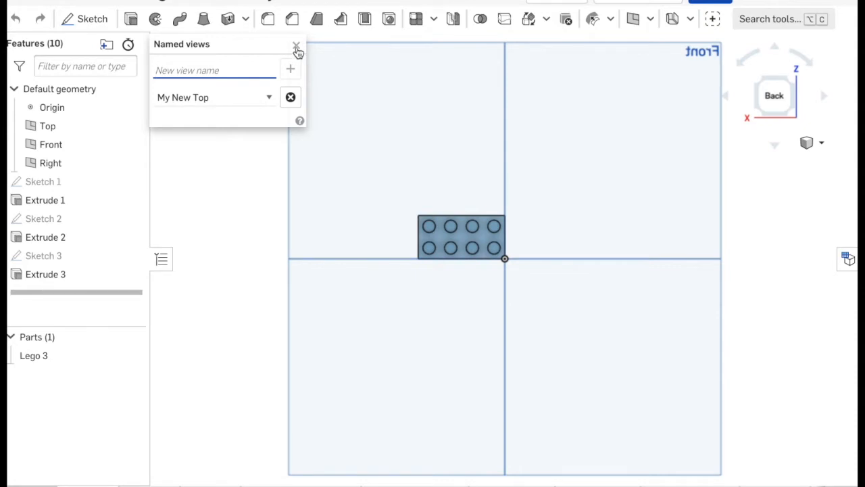
left_click(296, 48)
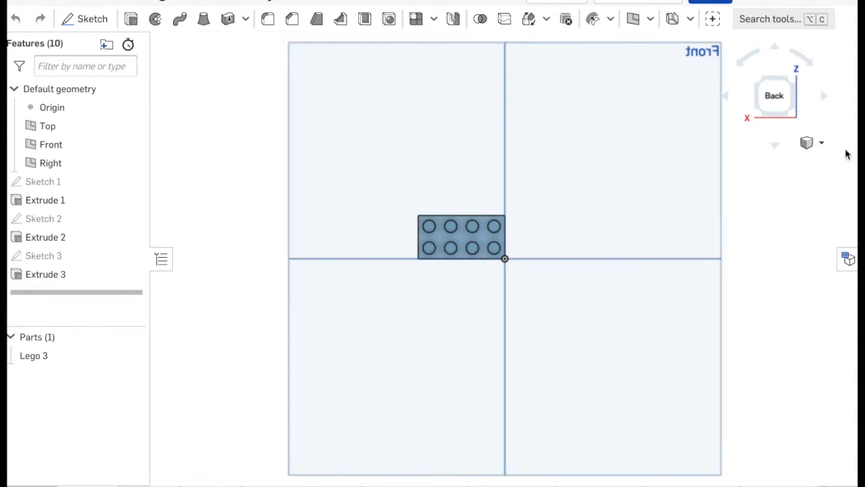
- Create a drawing of Lego 3 from the ANSI_A_INCH.dwt template with the Four views option
left_click(823, 145)
left_click(758, 168)
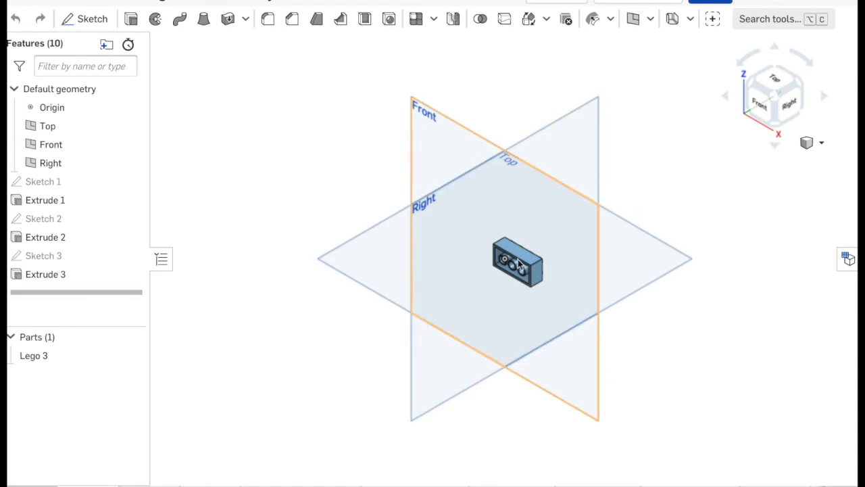
mouse_move(88, 485)
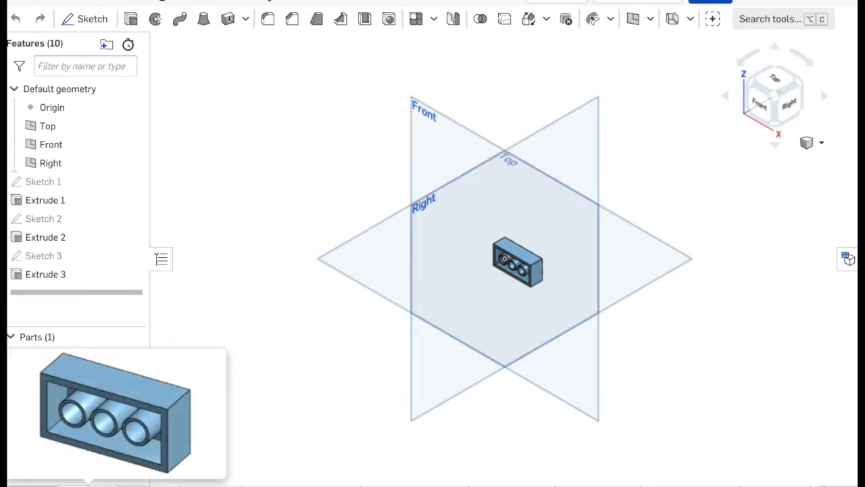
right_click(57, 355)
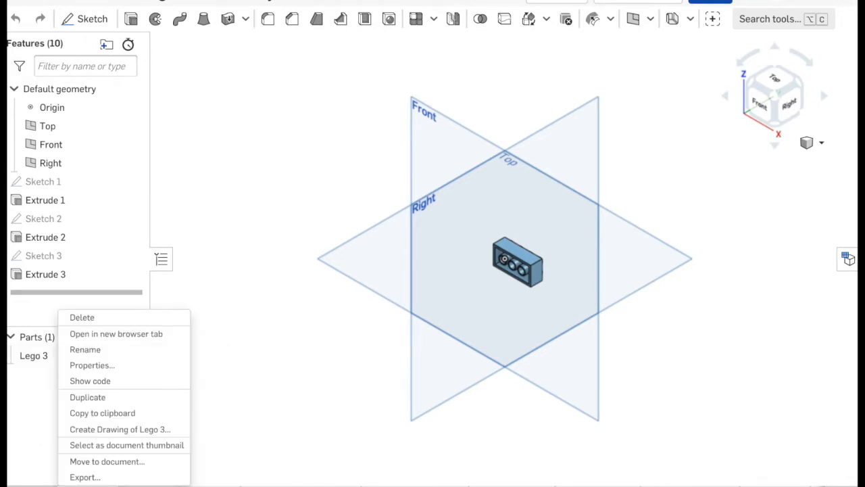
left_click(103, 430)
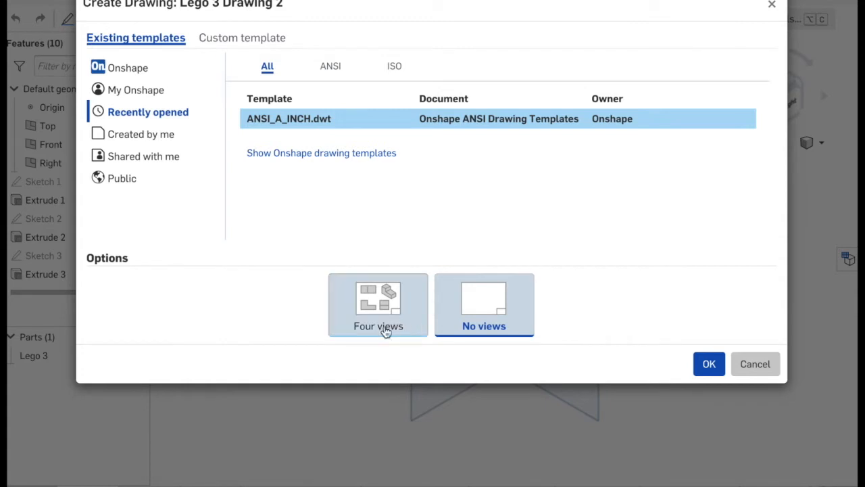
left_click(377, 304)
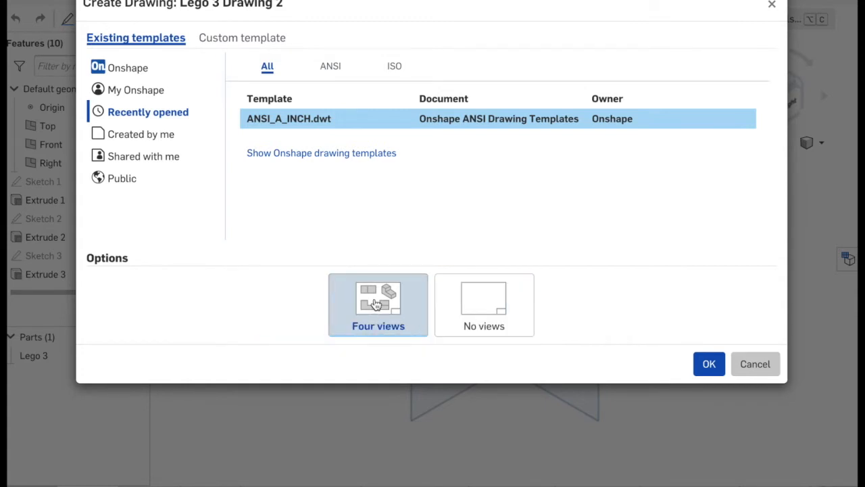
left_click(713, 369)
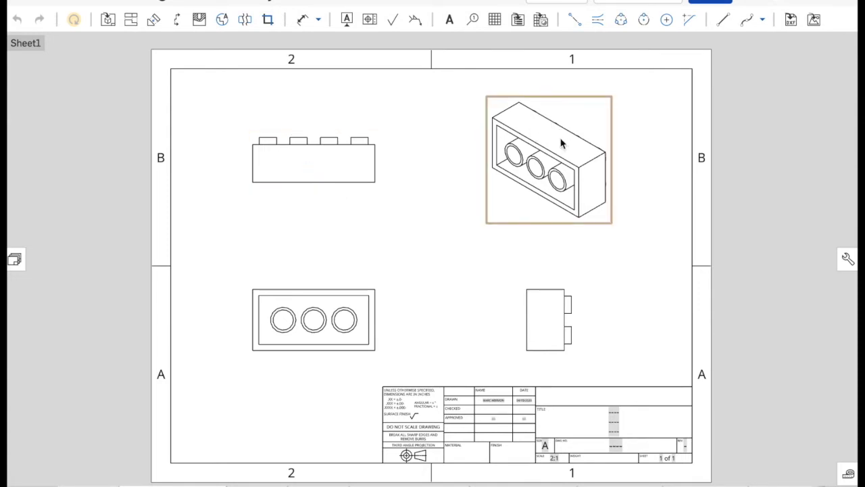
- Set the orientation of the drawing's top view to the named view "My New Top"
right_click(312, 175)
mouse_move(348, 308)
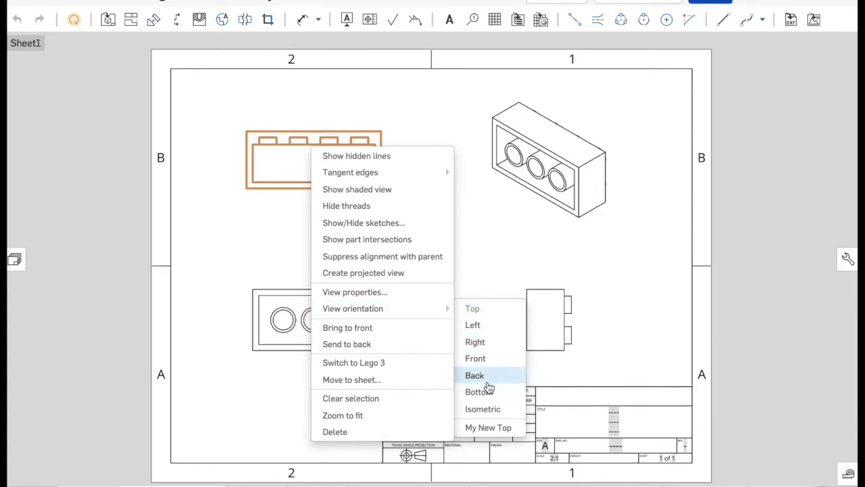
left_click(494, 431)
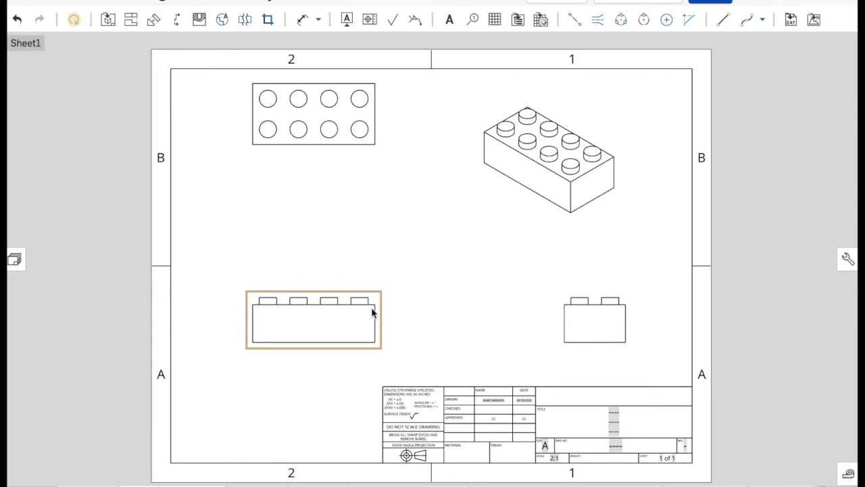
- Delete the side and front views of the brick and move the top view slightly lower on the sheet
right_click(590, 329)
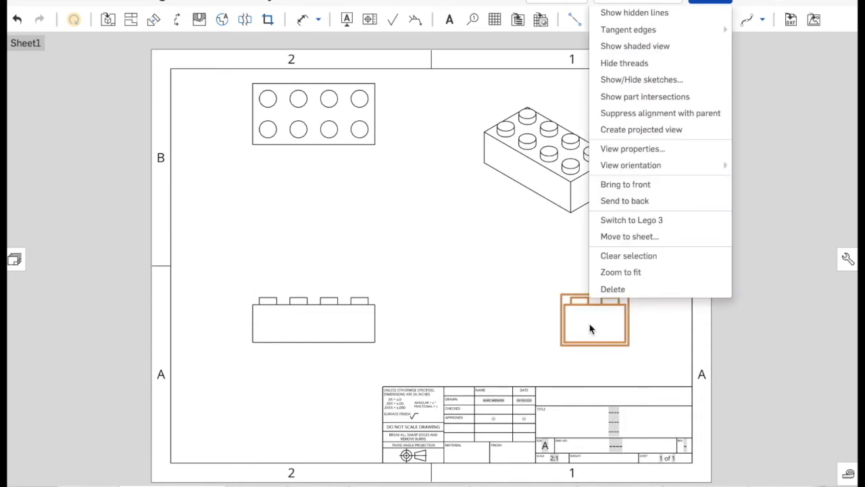
left_click(615, 289)
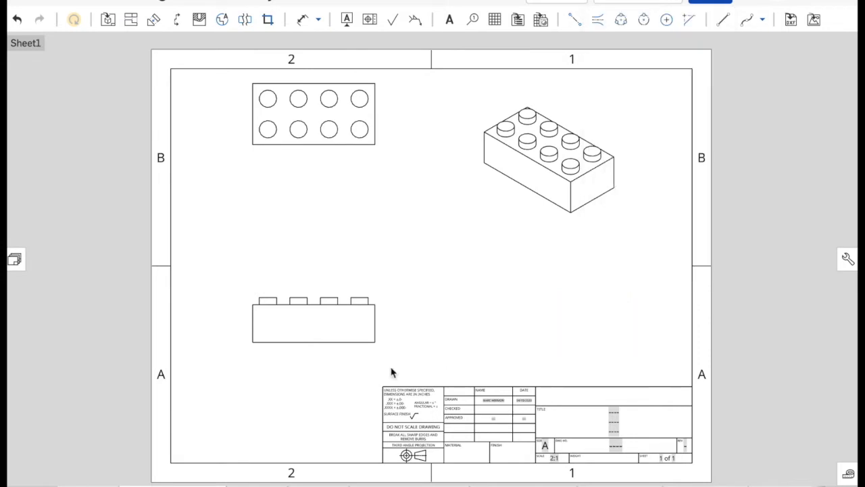
left_click_drag(315, 113, 311, 155)
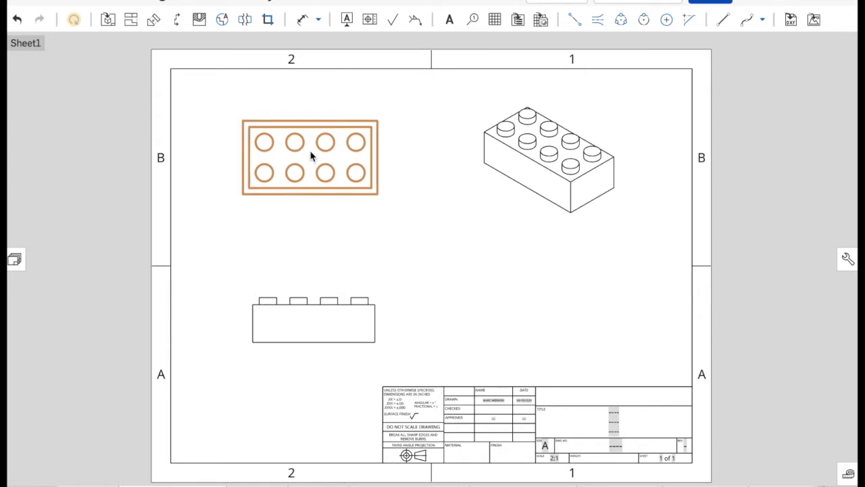
right_click(319, 328)
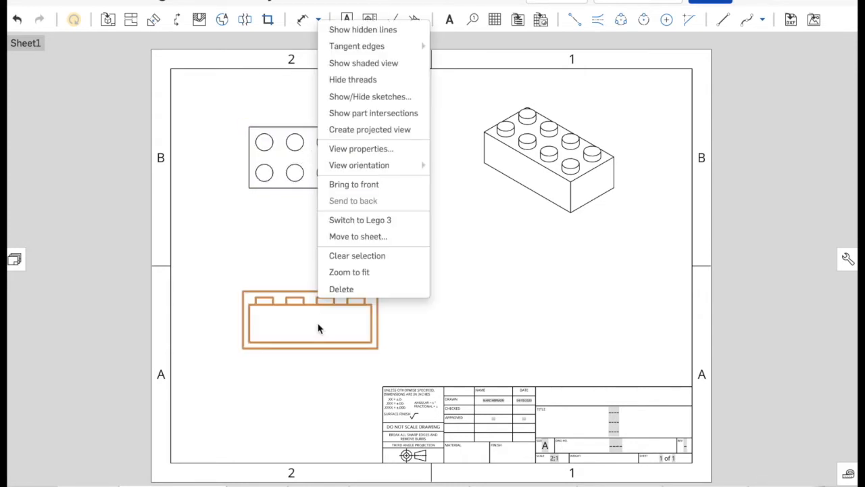
left_click(341, 289)
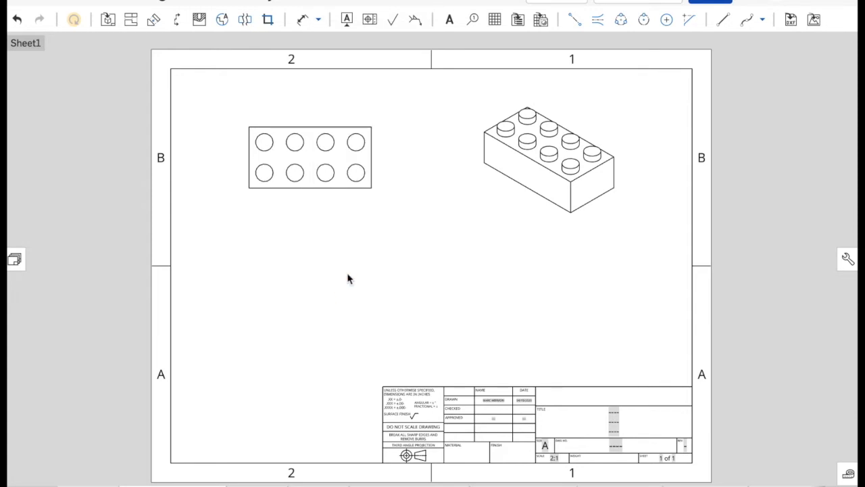
- Create horizontal section view A through the middle of the top view and place it directly below
left_click(178, 20)
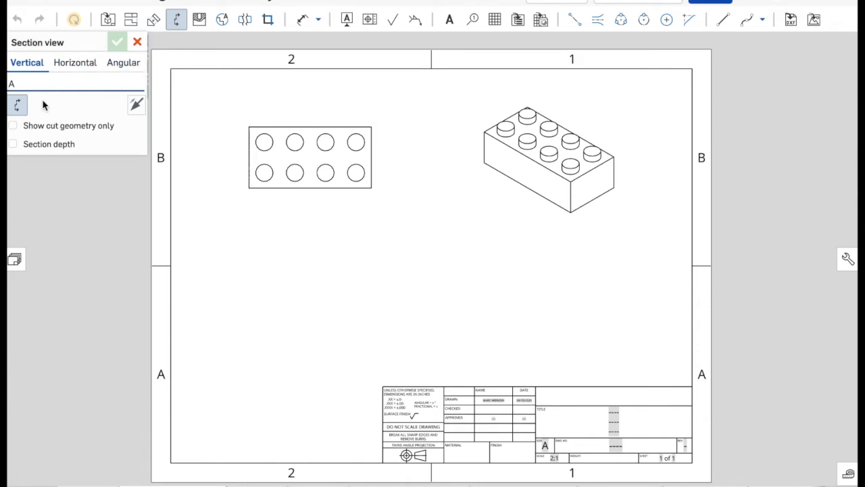
left_click(73, 63)
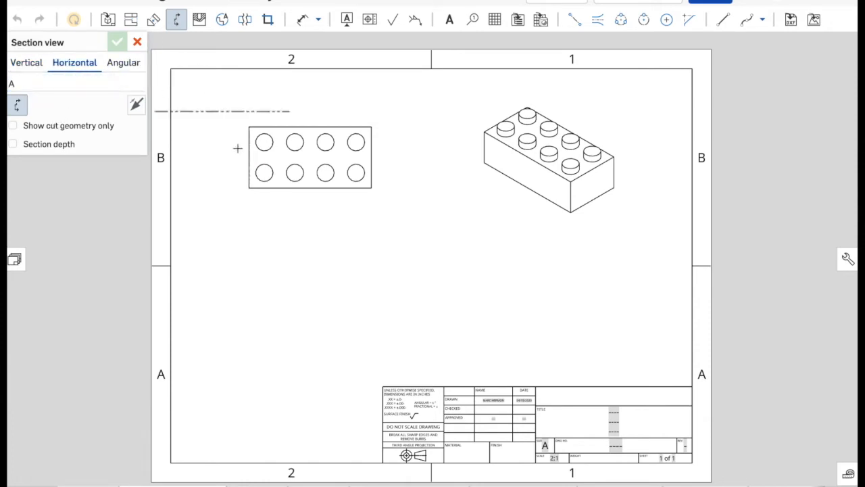
left_click(249, 157)
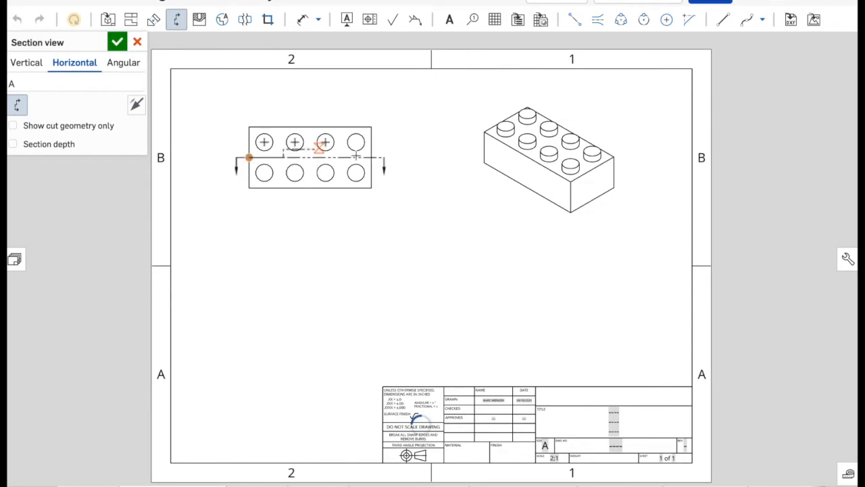
left_click(371, 157)
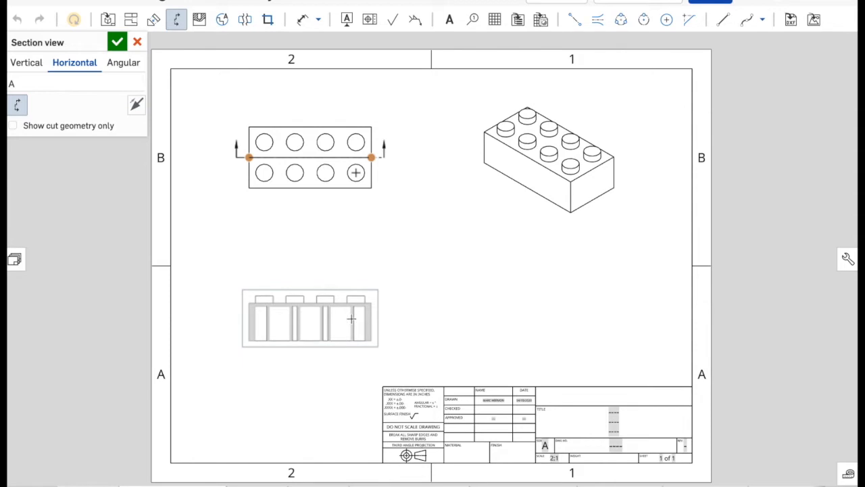
left_click(352, 318)
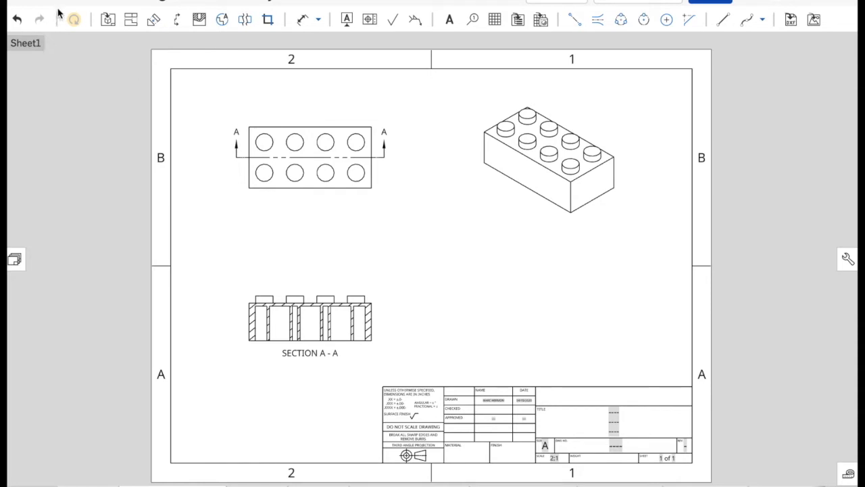
- Insert a Front-orientation view of Lego 3 at 2:1 sheet scale beneath the isometric view, and display the isometric view shaded
left_click(109, 21)
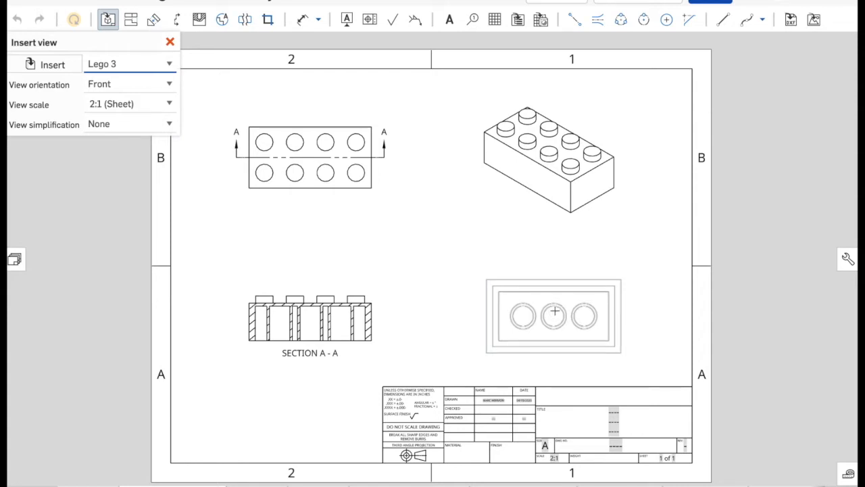
left_click(554, 309)
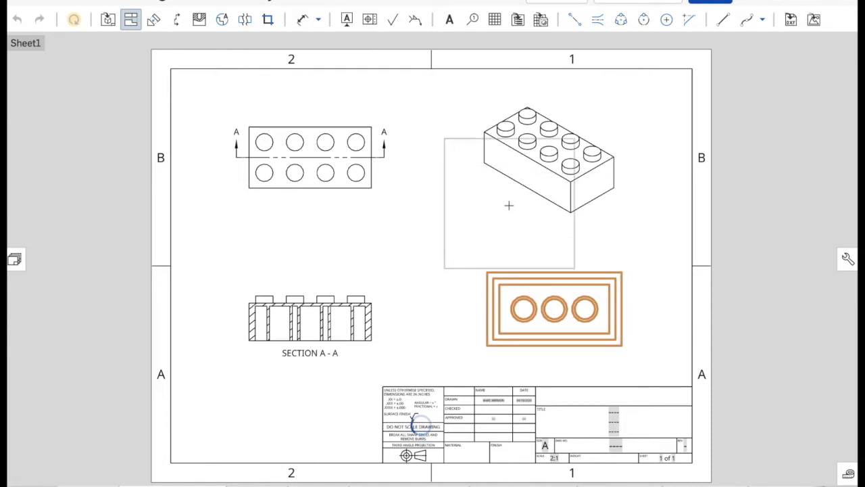
key("Escape")
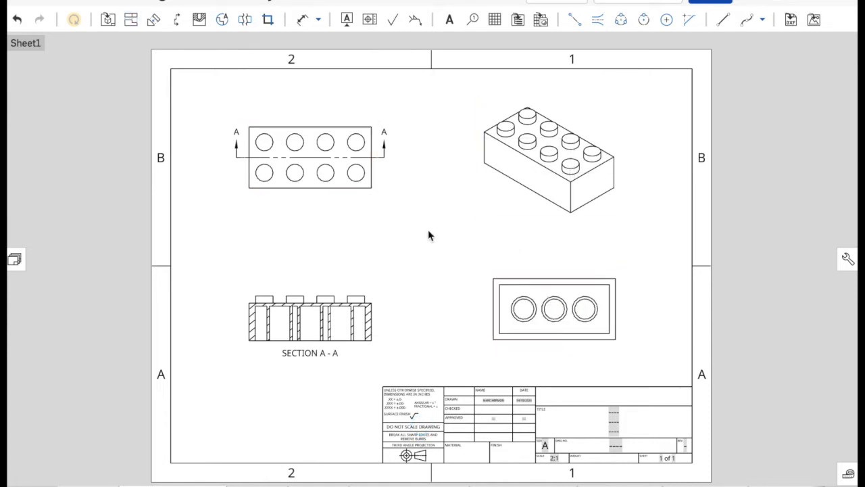
right_click(522, 207)
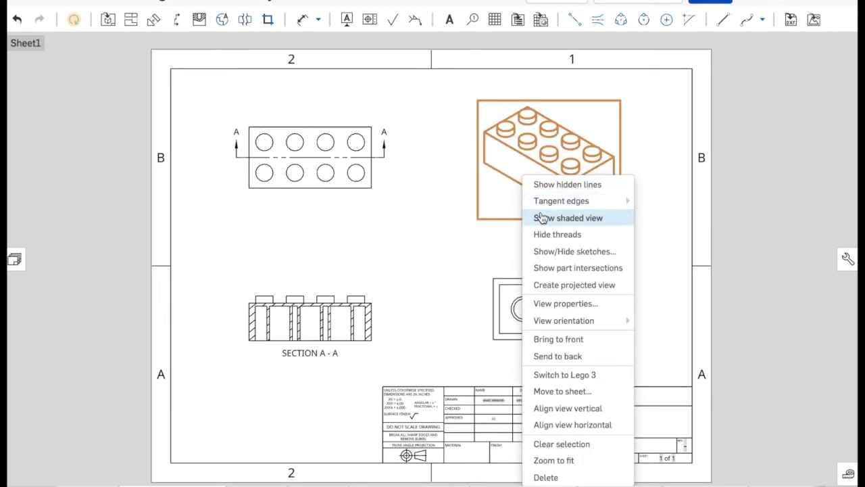
left_click(544, 218)
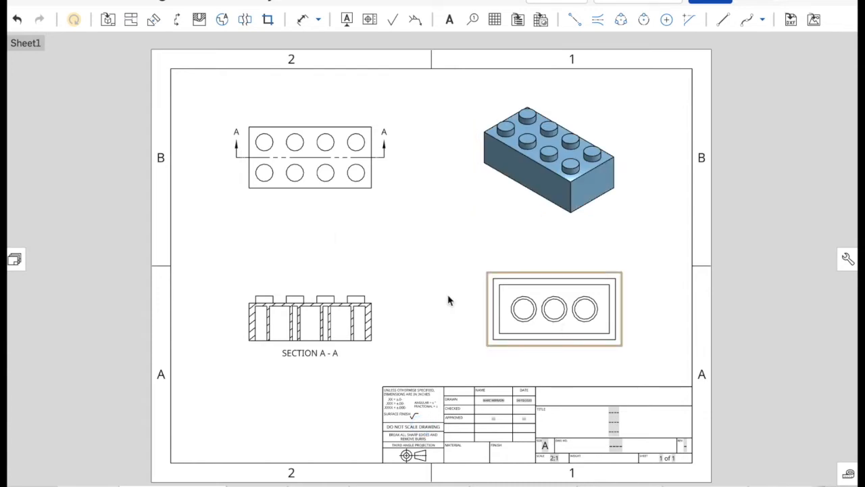
- Try showing hidden lines in the top view and the underside view, and undo it
right_click(540, 296)
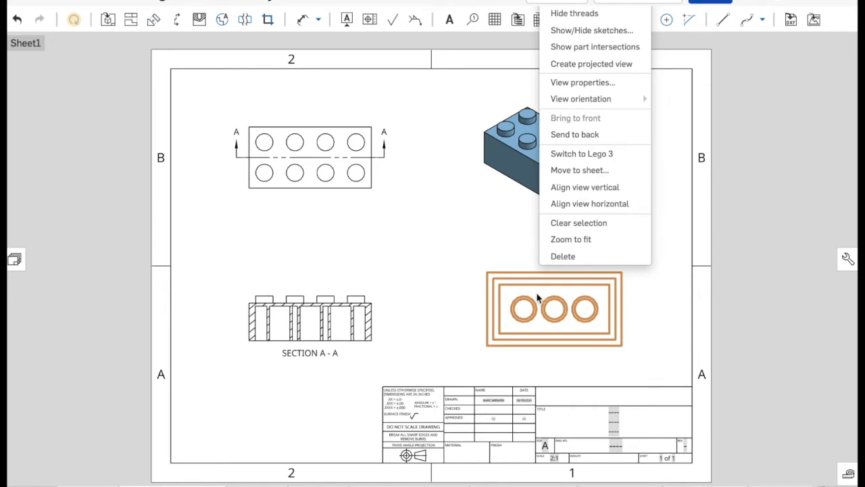
right_click(308, 138)
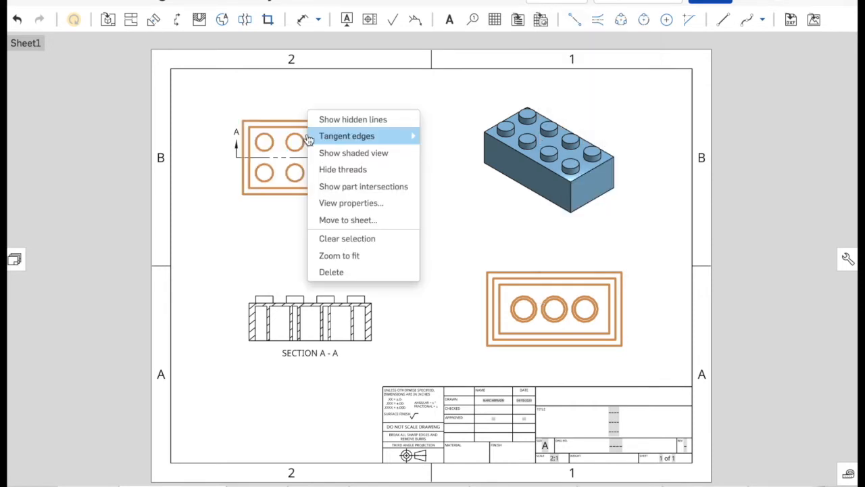
left_click(328, 119)
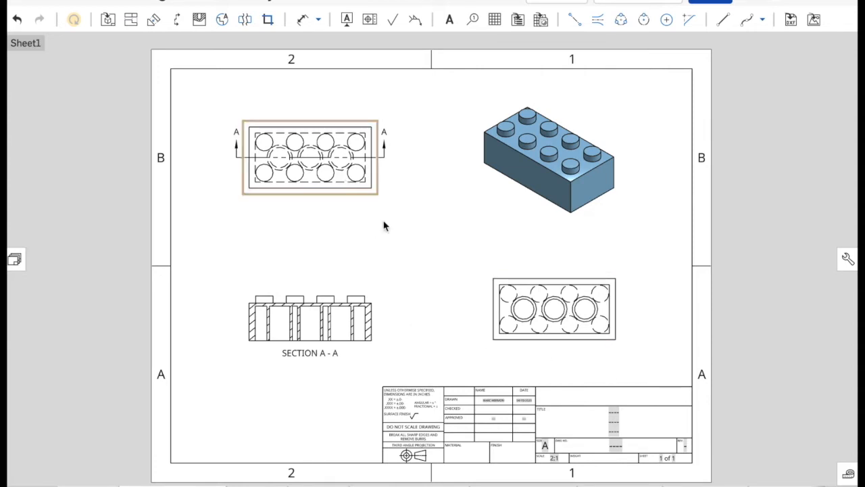
right_click(343, 192)
left_click(236, 216)
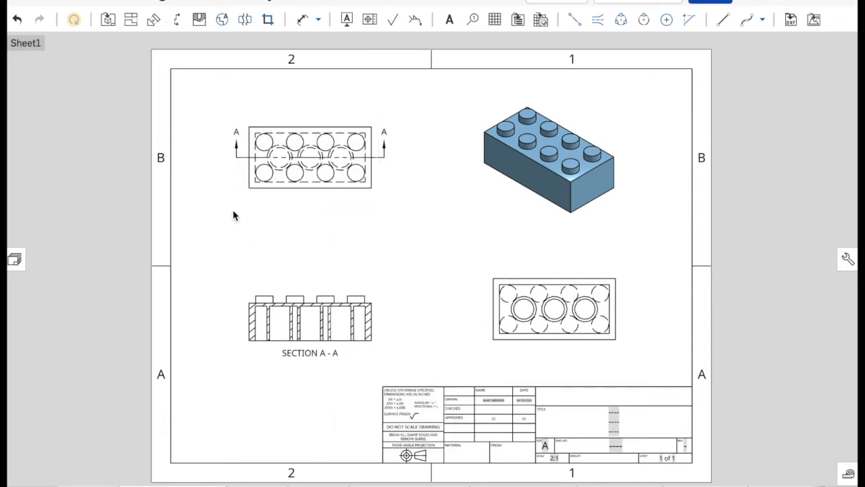
left_click(17, 20)
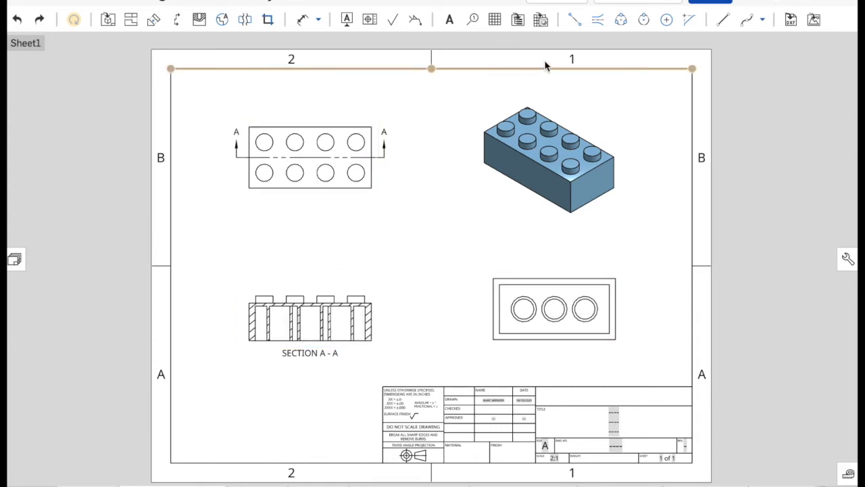
- Add centermarks to the three round tubes in the underside view
left_click(667, 20)
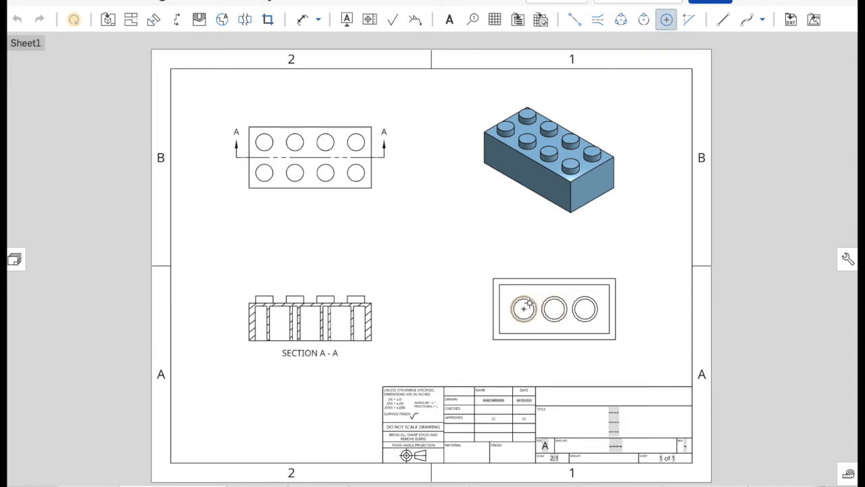
left_click(565, 297)
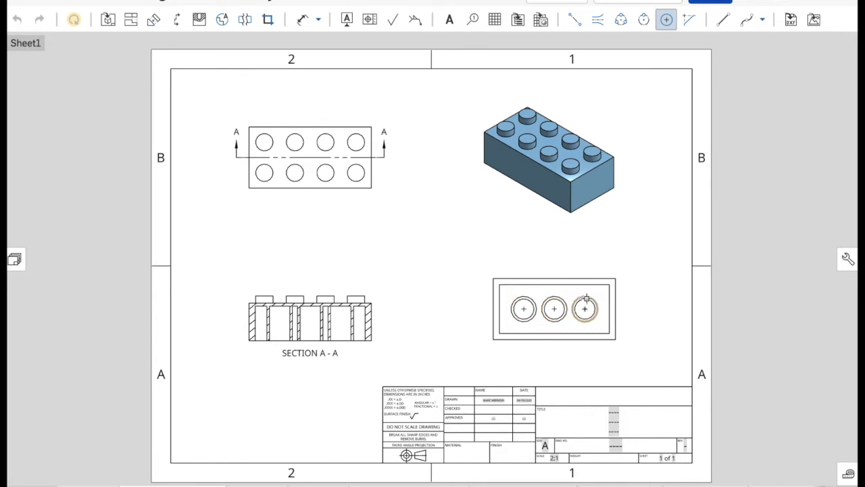
left_click(586, 298)
- Add centermarks to all eight stud circles in the top view
left_click(364, 177)
scroll(350, 193, "up", 2)
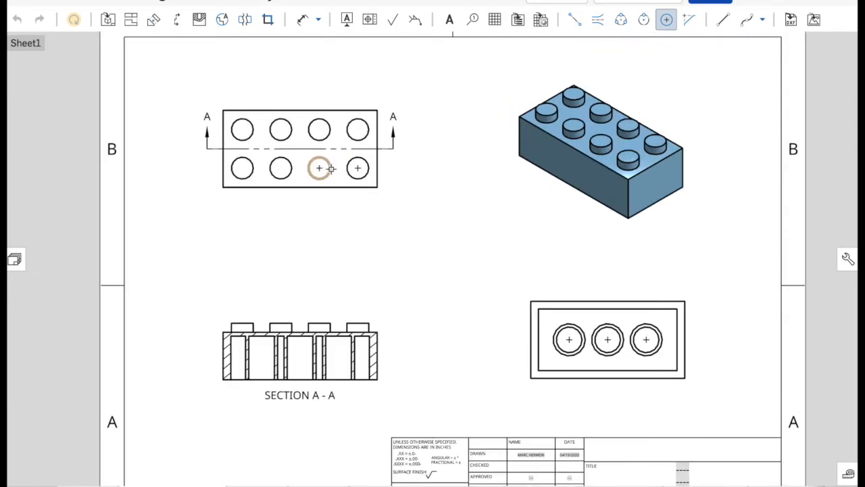
left_click(291, 173)
left_click(248, 175)
left_click(252, 136)
left_click(290, 135)
left_click(329, 135)
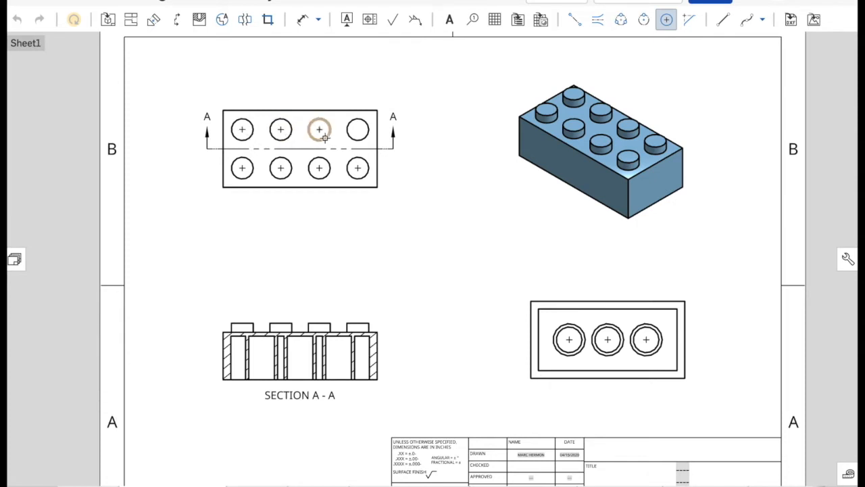
left_click(356, 139)
key("Escape")
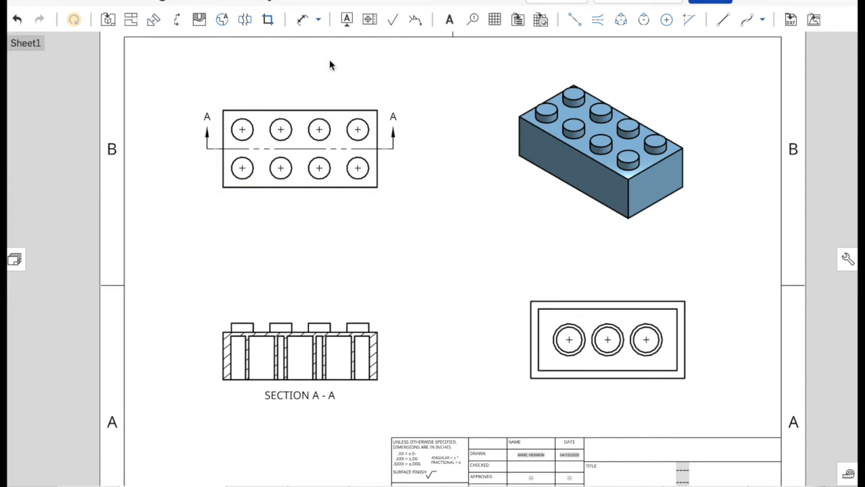
- Add vertical ordinate dimensions to the right of the top view, from the brick's lower-right corner to both stud rows and the upper edge
left_click(318, 20)
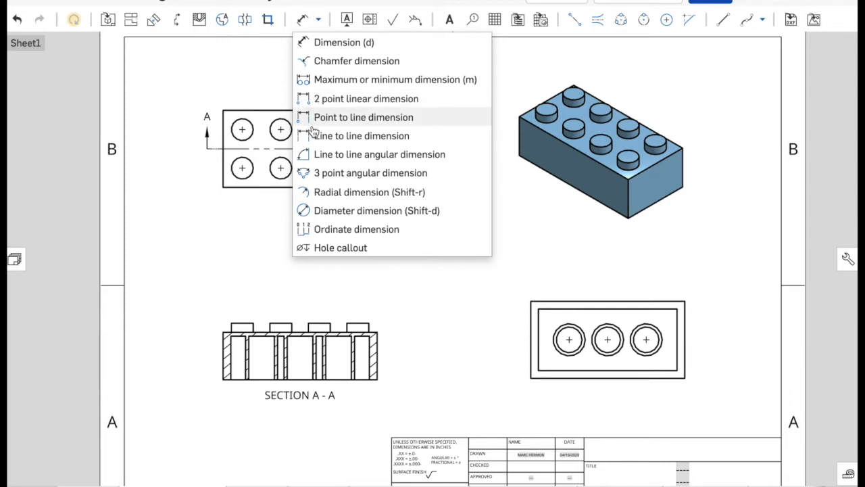
left_click(338, 230)
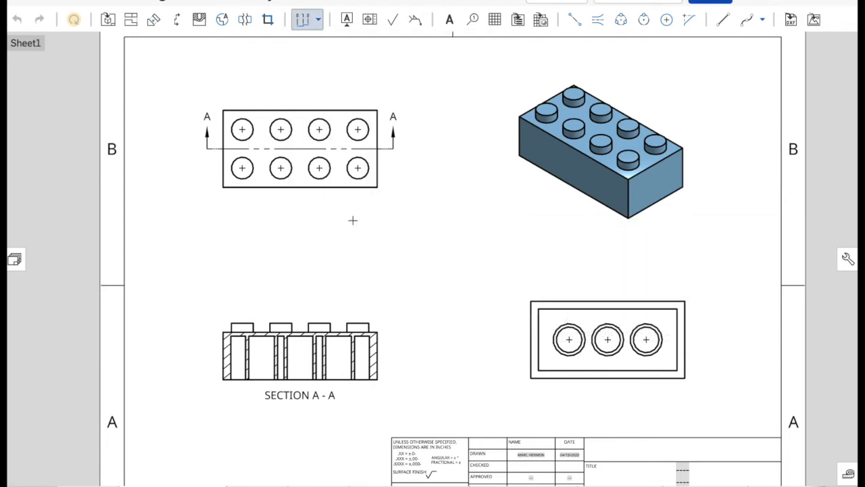
left_click(376, 187)
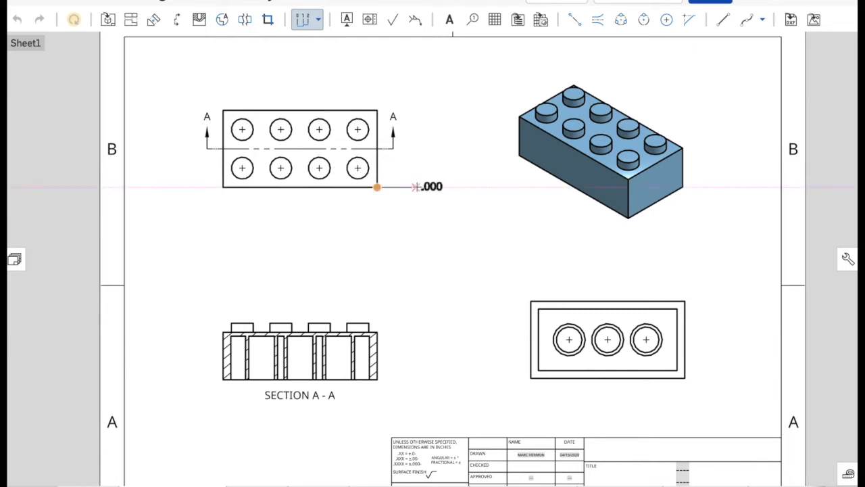
left_click(415, 187)
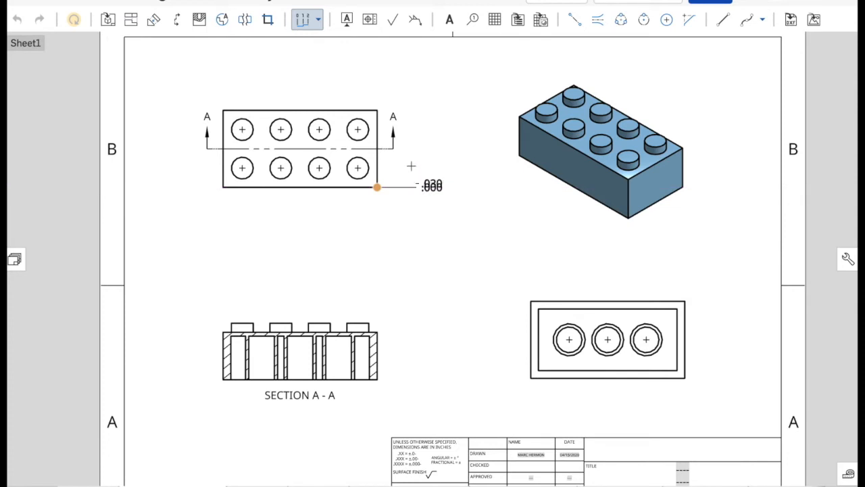
left_click(358, 167)
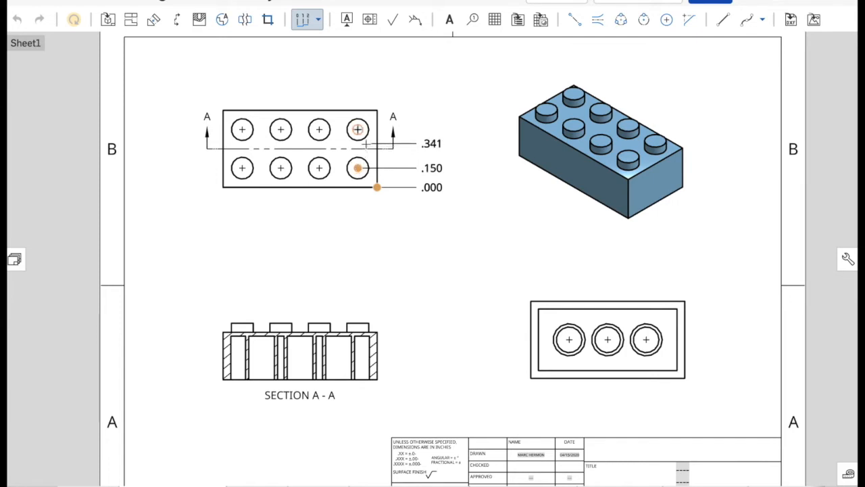
left_click(358, 129)
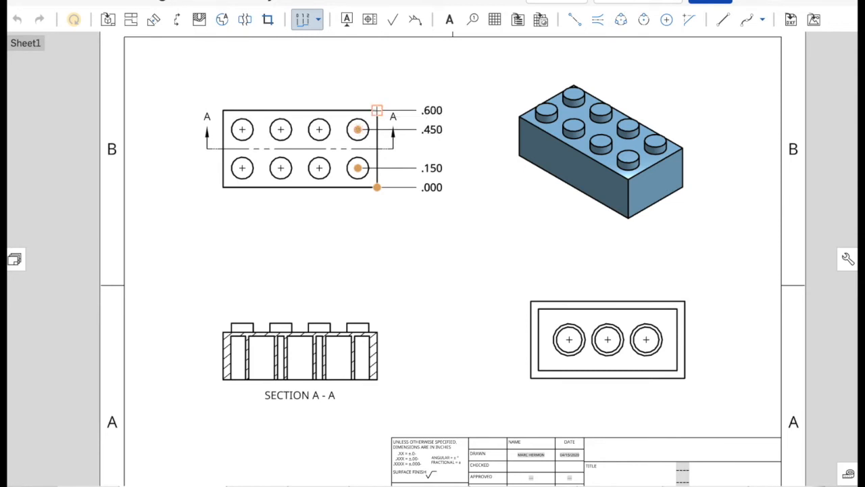
left_click(376, 110)
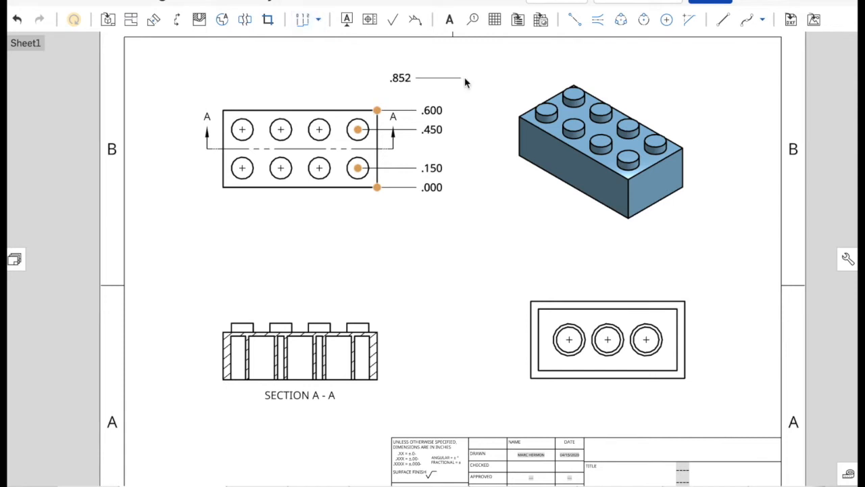
key("Escape")
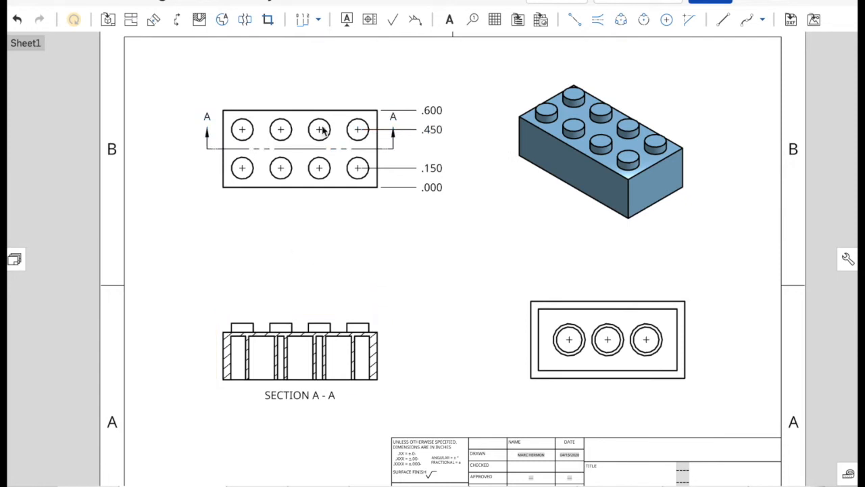
- Add horizontal ordinate dimensions below the top view, from the lower-right corner to the four stud columns and the lower-left corner
left_click(301, 25)
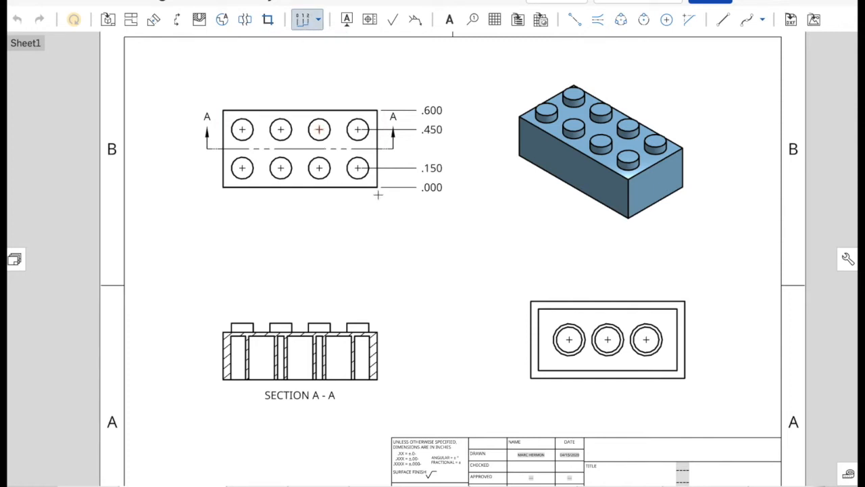
left_click(376, 187)
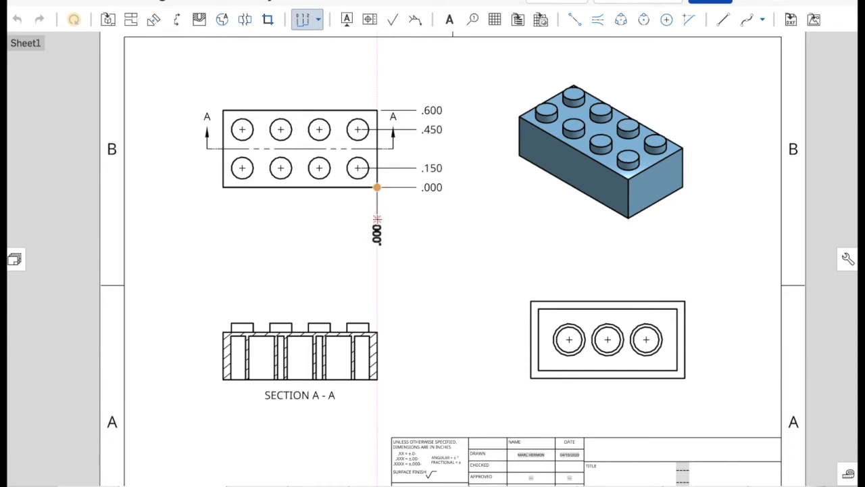
left_click(377, 219)
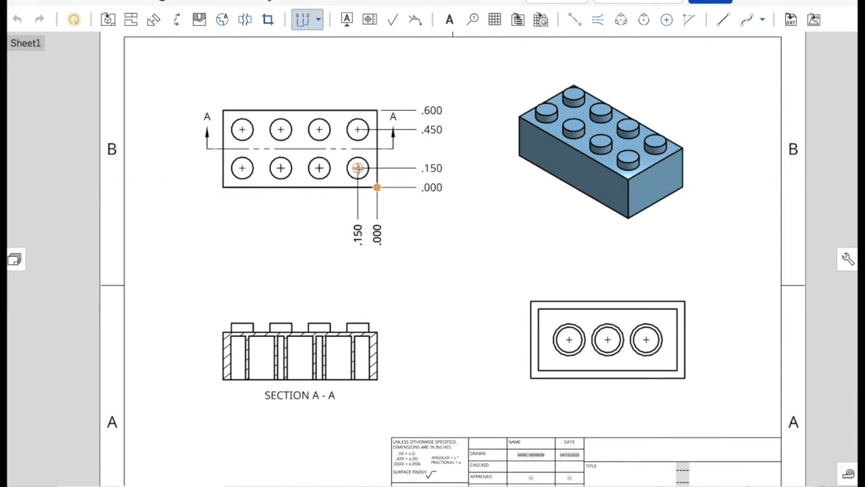
left_click(358, 168)
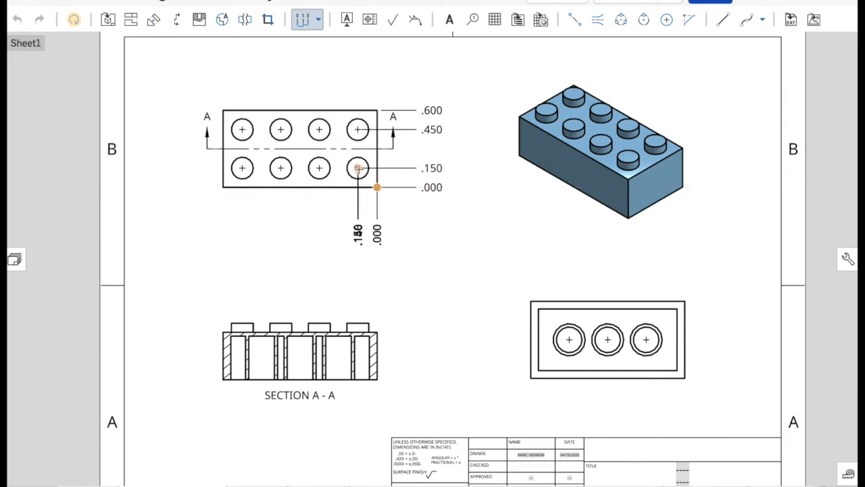
left_click(319, 167)
left_click(281, 167)
left_click(242, 167)
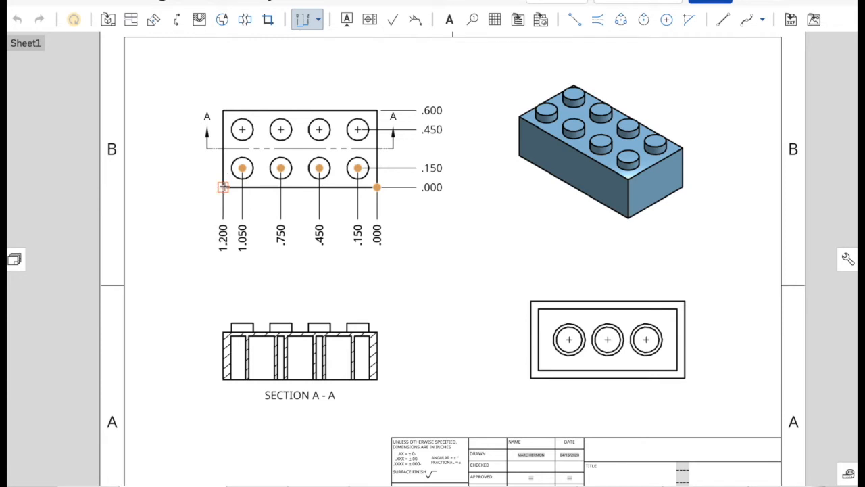
left_click(223, 187)
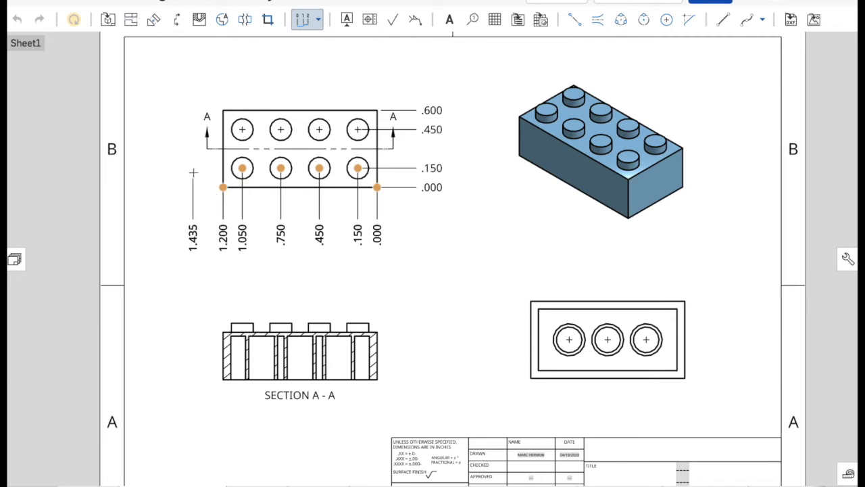
key("Escape")
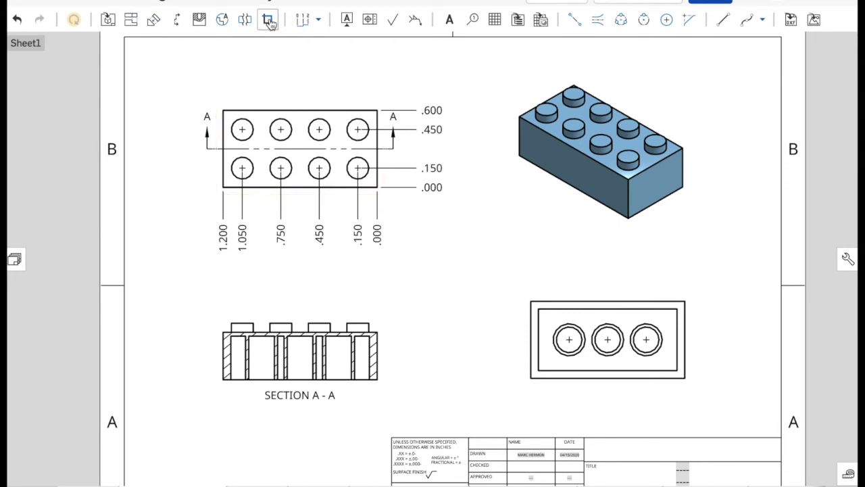
- Add a diameter dimension to the lower-right stud in the top view, placed outside the brick's lower-right corner
left_click(319, 21)
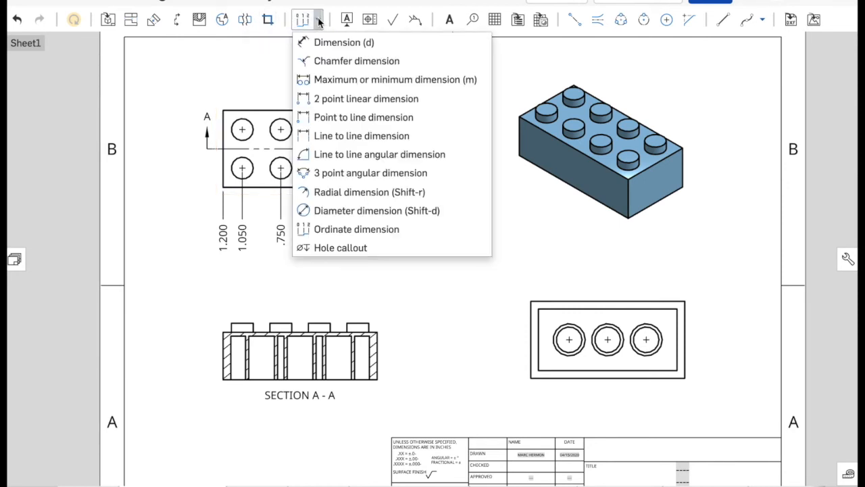
left_click(304, 211)
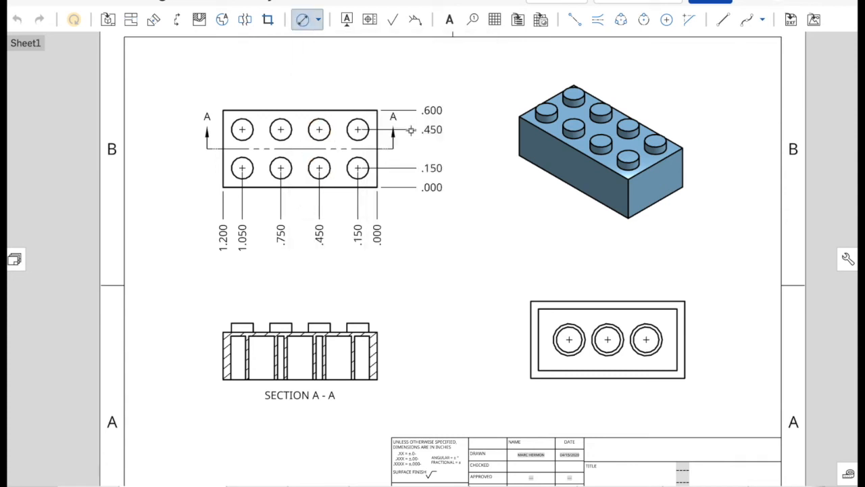
left_click(367, 178)
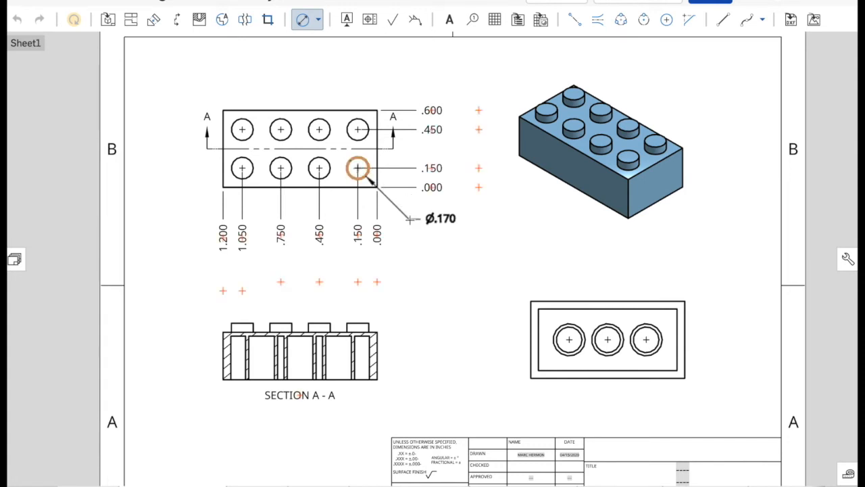
left_click(410, 219)
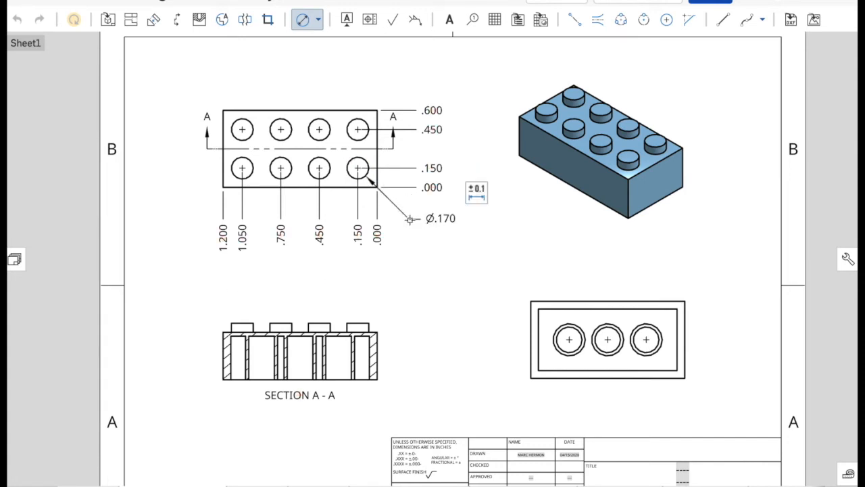
left_click(478, 197)
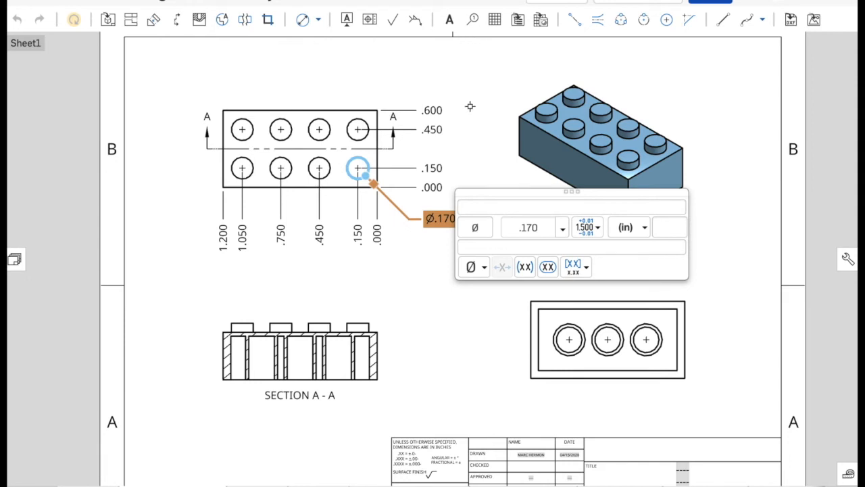
left_click(479, 138)
key("Escape")
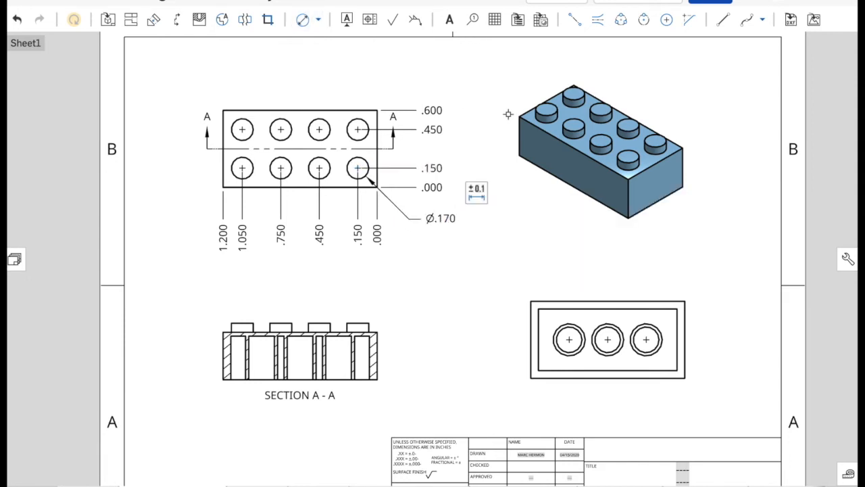
left_click(400, 111)
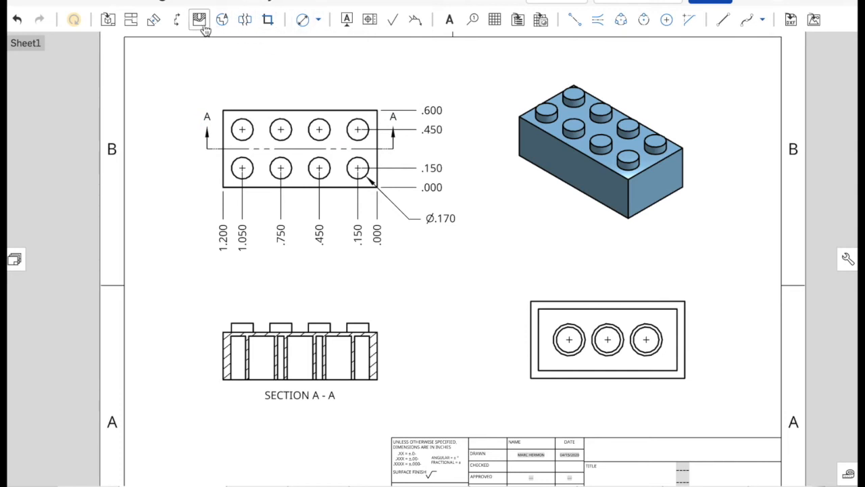
- Add vertical ordinate dimensions beside Section A-A, from the brick's bottom edge to the inner ceiling, the brick's top face and the stud top
left_click(318, 19)
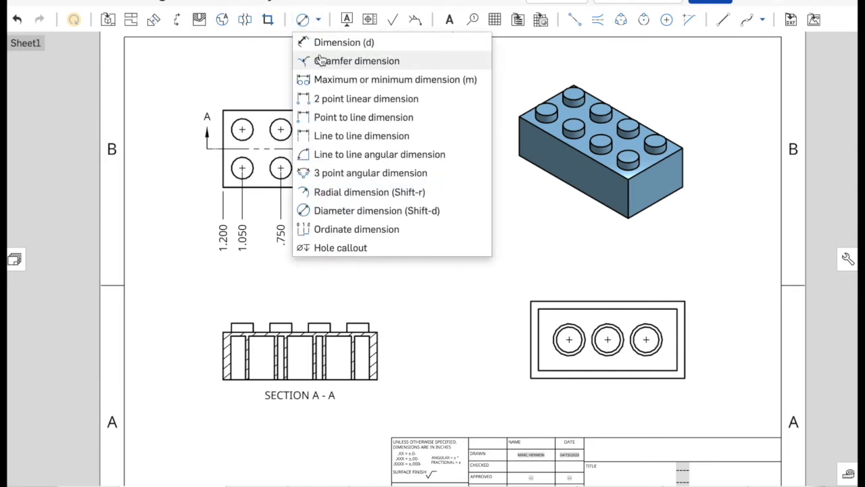
left_click(346, 231)
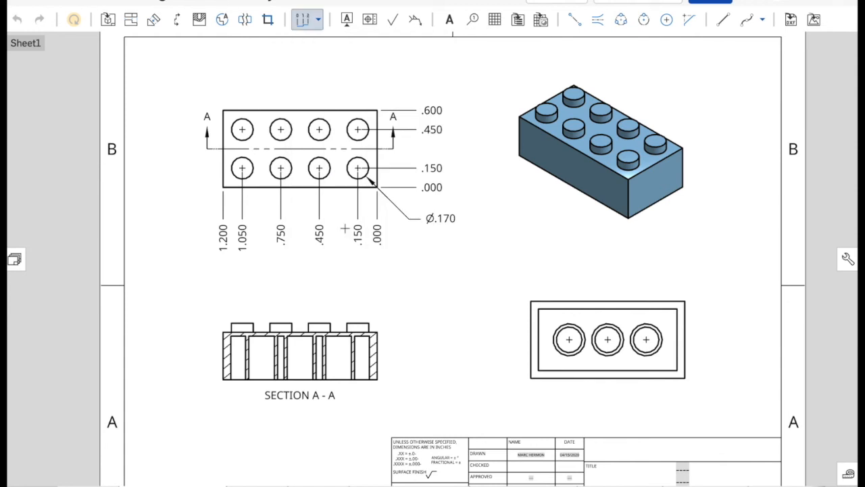
left_click(376, 379)
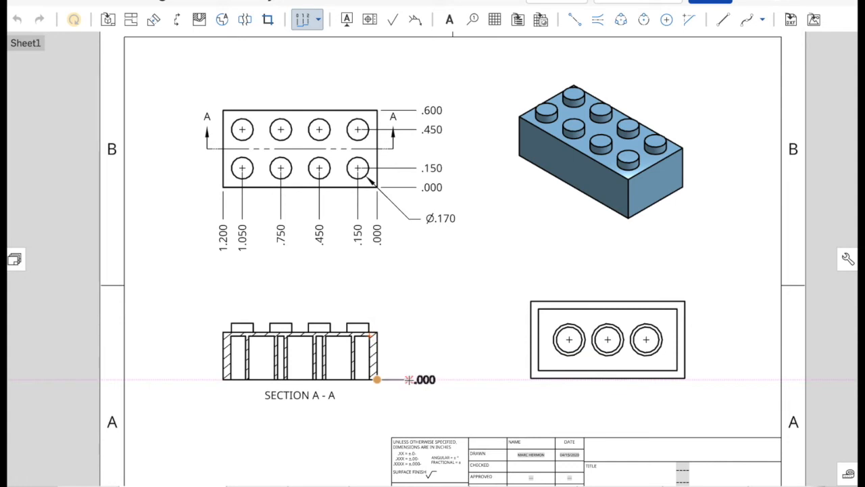
left_click(401, 379)
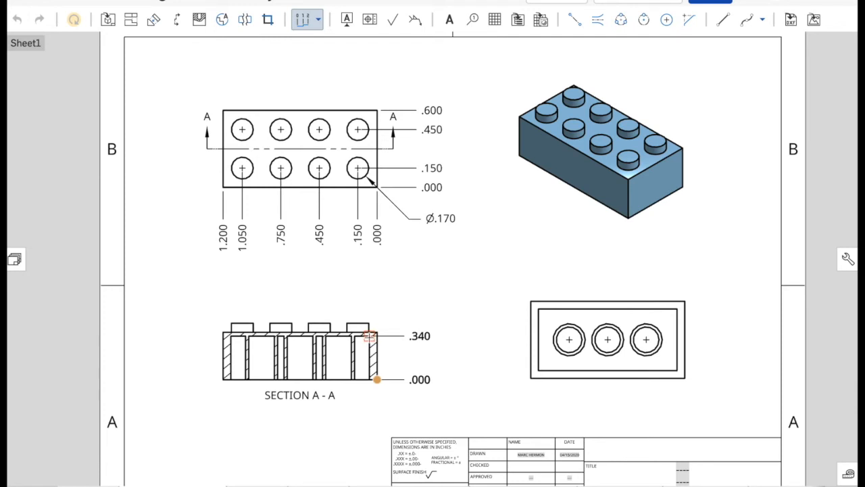
left_click(370, 336)
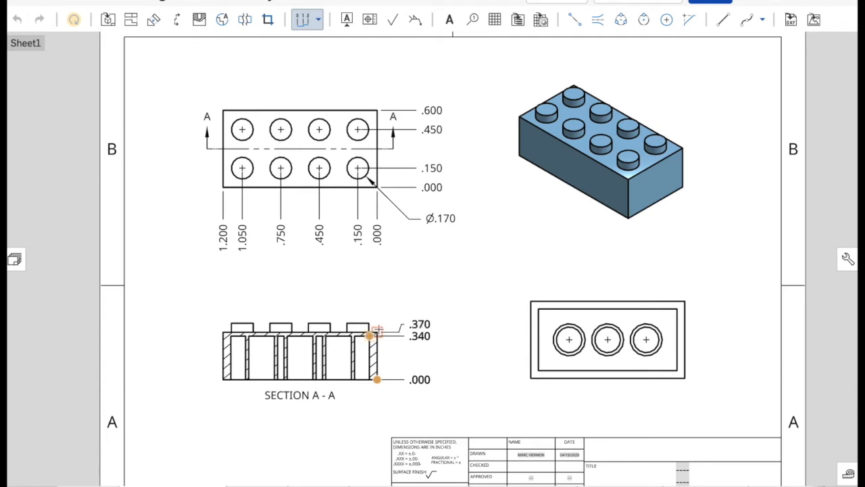
left_click(377, 331)
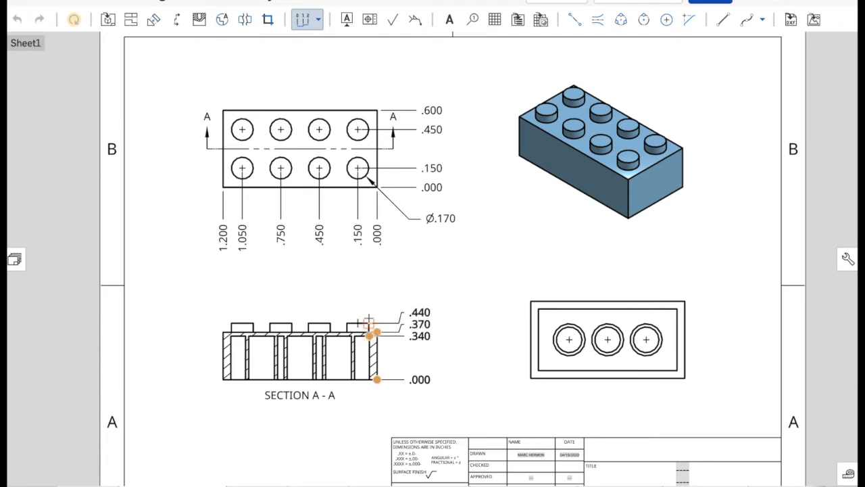
left_click(368, 322)
key("Escape")
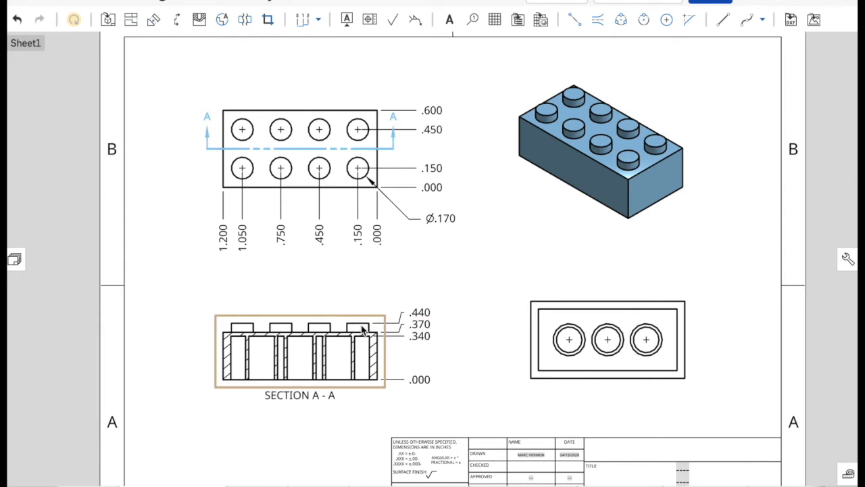
left_click(420, 312)
left_click(524, 382)
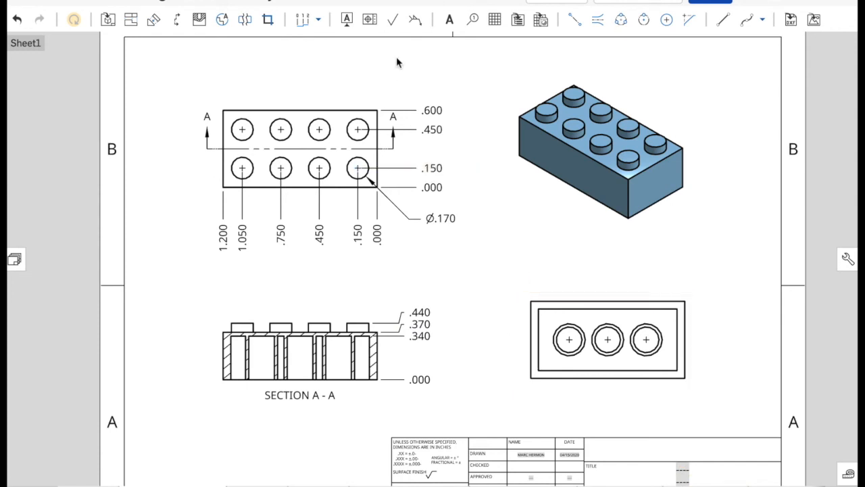
- Add horizontal ordinate dimensions above the underside view, from the outer upper-left corner to the inner walls, three tube centers and outer upper-right corner
left_click(306, 23)
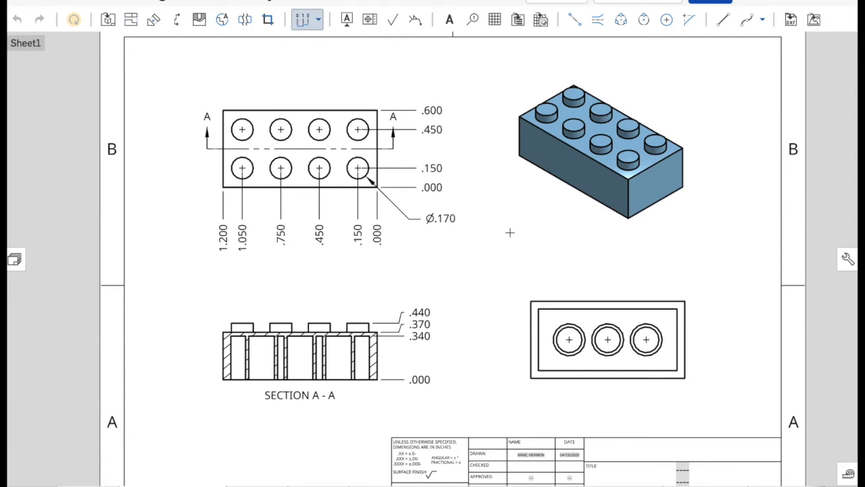
left_click(530, 300)
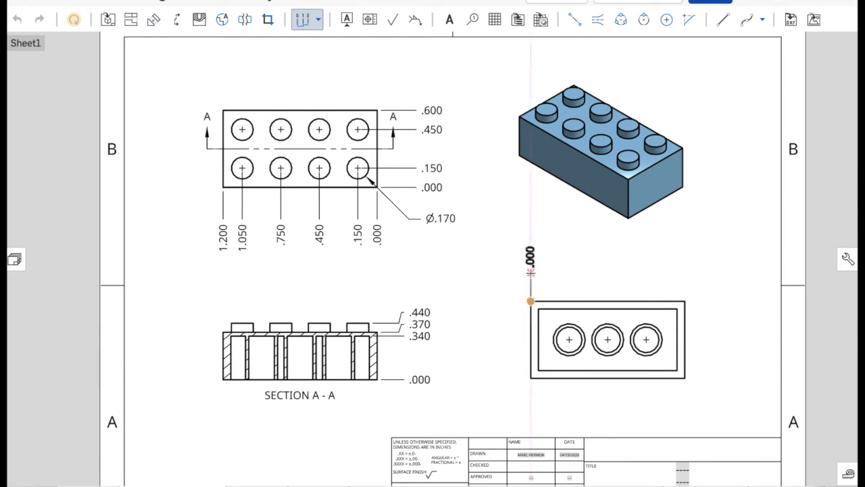
left_click(530, 274)
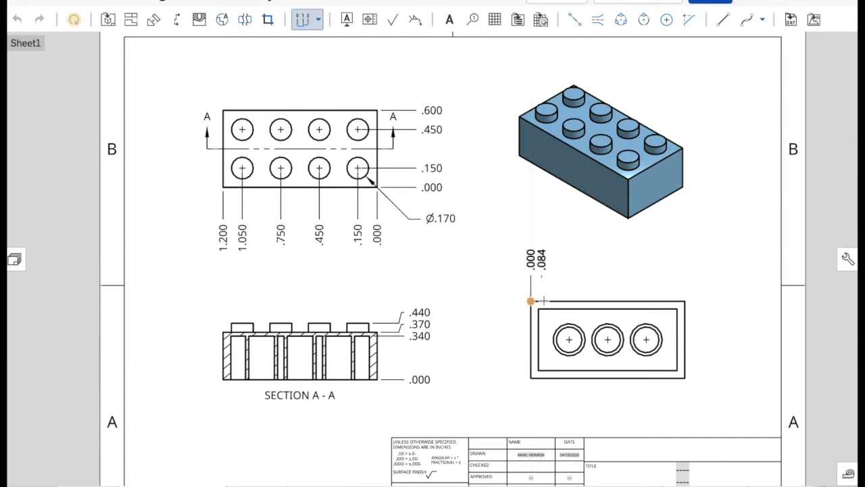
left_click(538, 308)
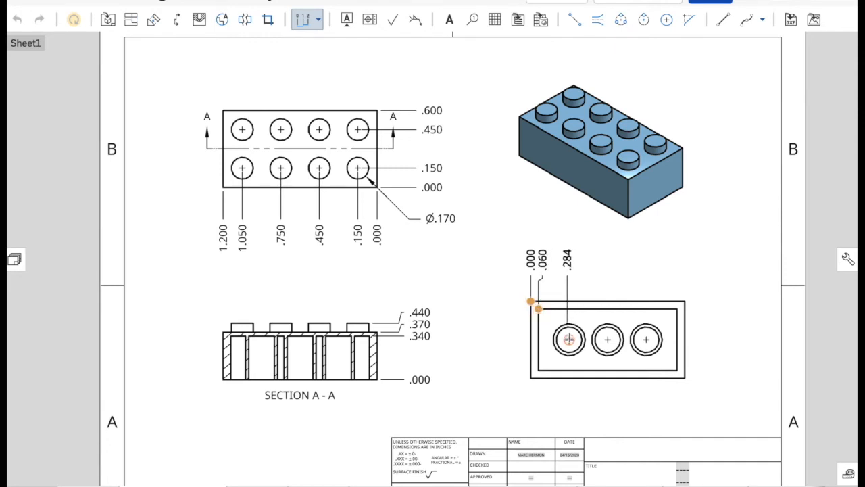
left_click(569, 339)
left_click(608, 339)
left_click(646, 338)
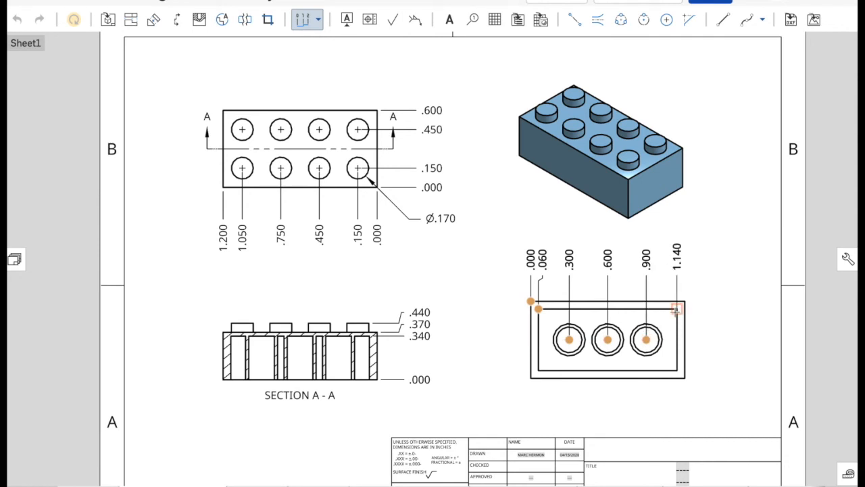
left_click(677, 308)
left_click(684, 301)
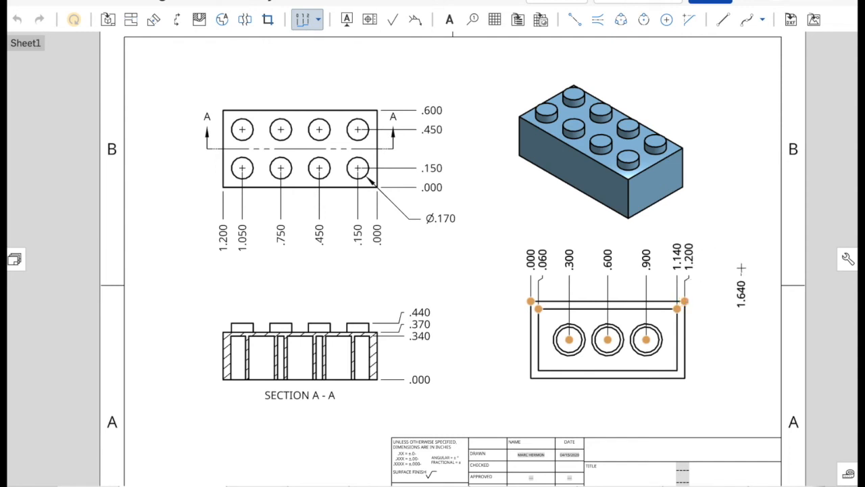
key("Escape")
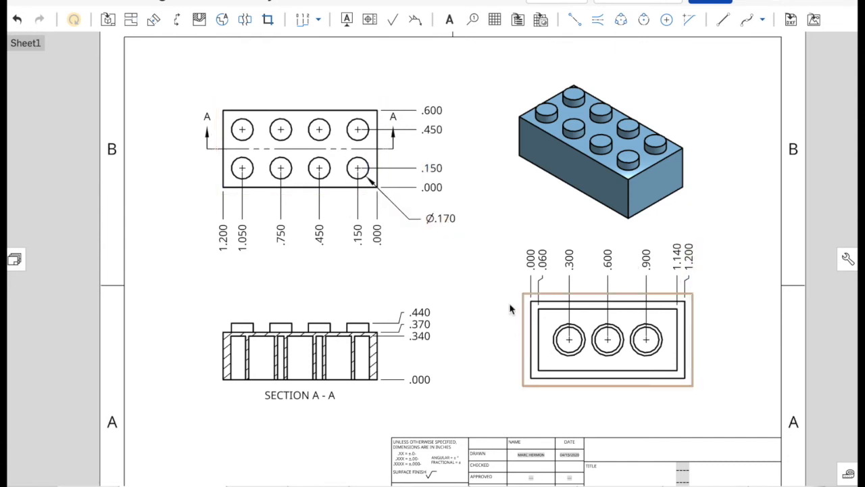
- Add vertical ordinate dimensions left of the underside view, from the outer upper-left corner to the inner walls, tube center and outer lower-left corner
left_click(302, 22)
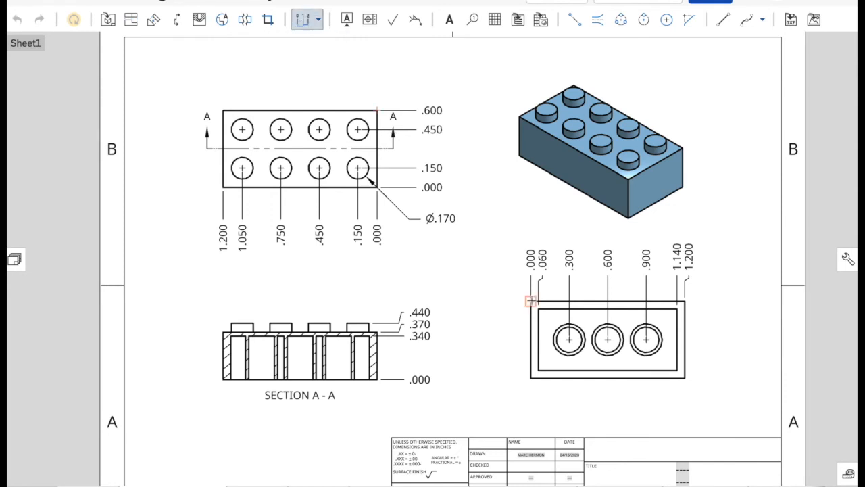
left_click(531, 300)
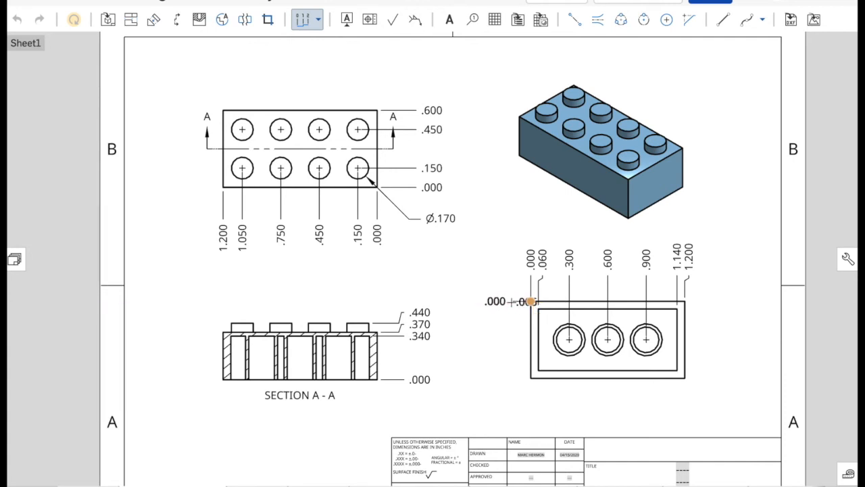
left_click(531, 301)
left_click(537, 309)
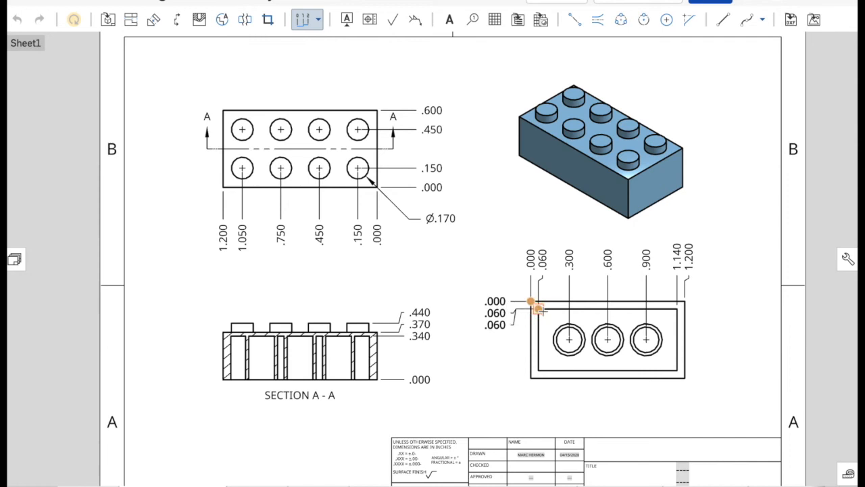
left_click(569, 339)
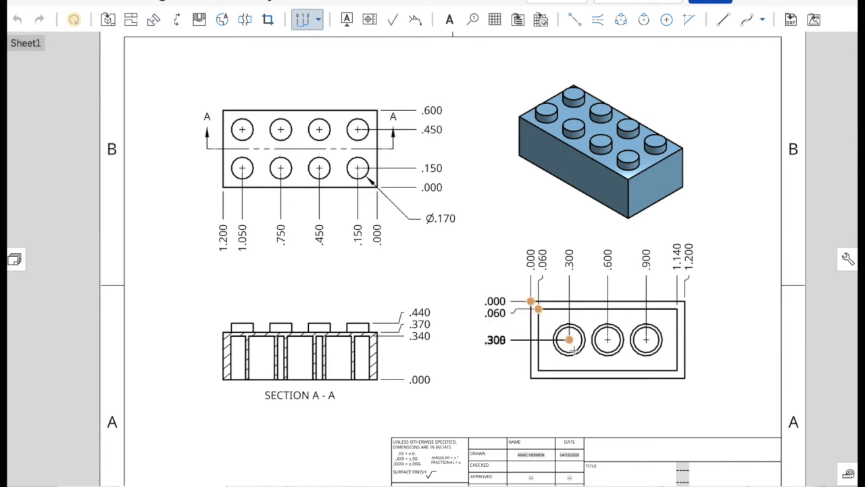
left_click(538, 370)
left_click(530, 378)
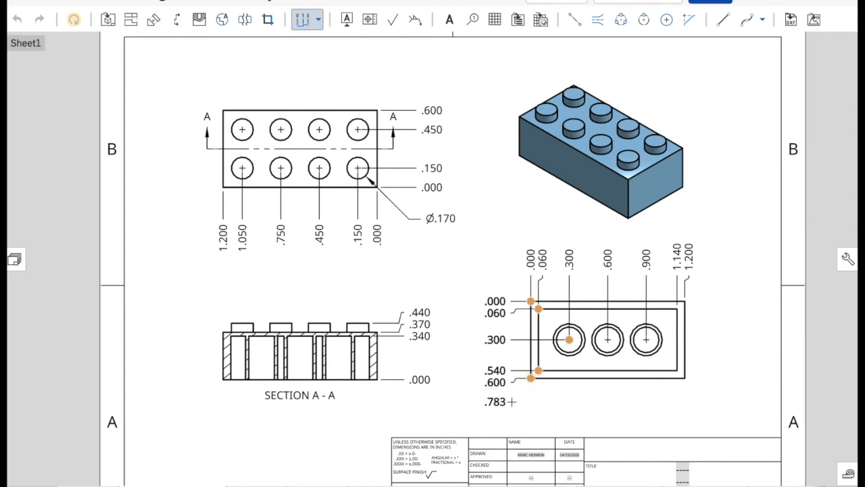
key("Escape")
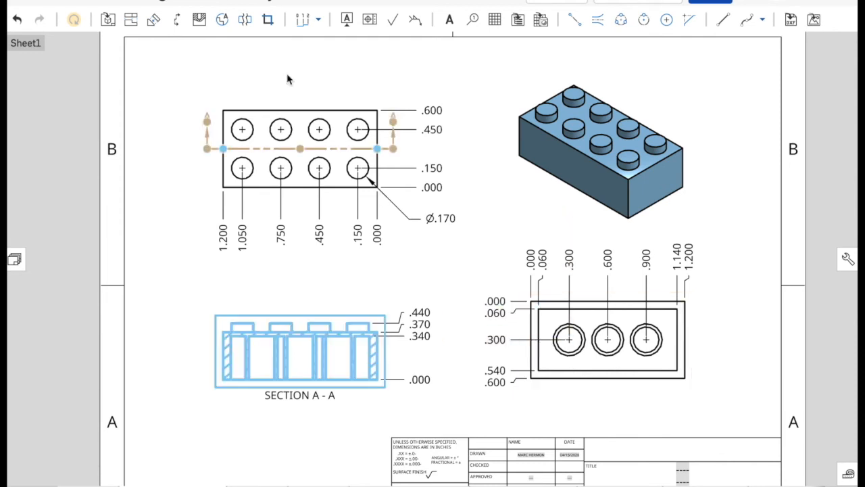
- Add a diameter dimension to the outer circle of the middle tube in the underside view, placed below the brick outline
left_click(319, 21)
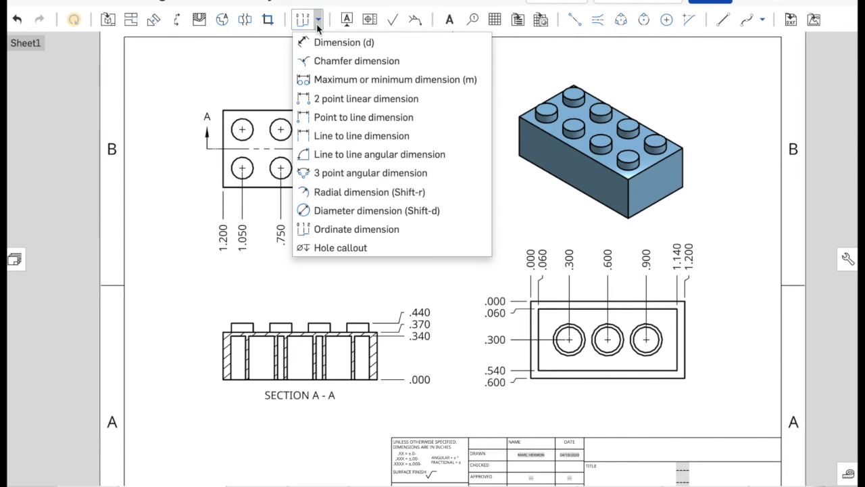
left_click(337, 211)
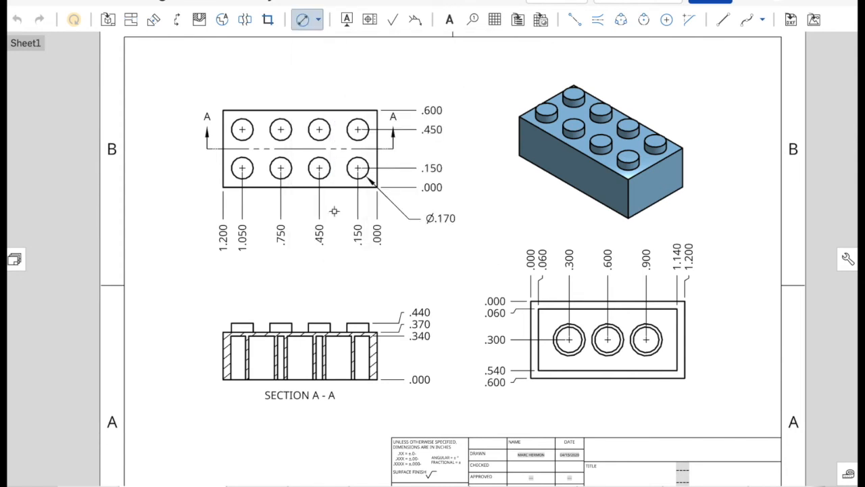
left_click(600, 352)
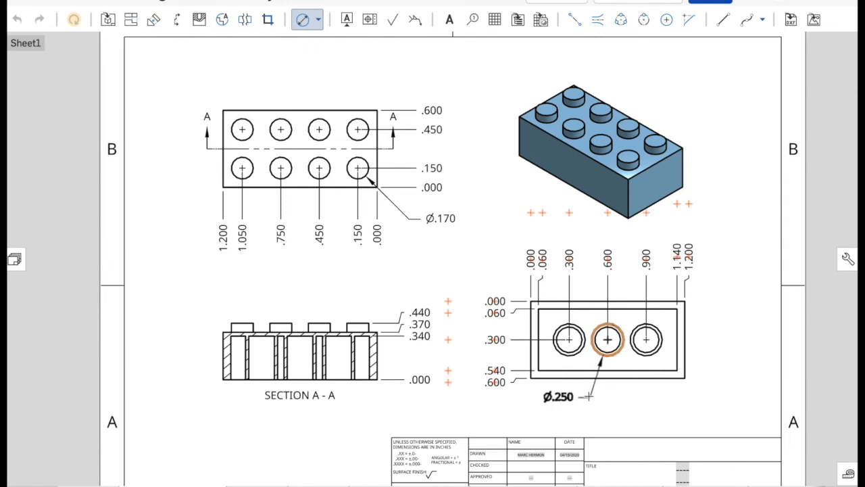
left_click(589, 395)
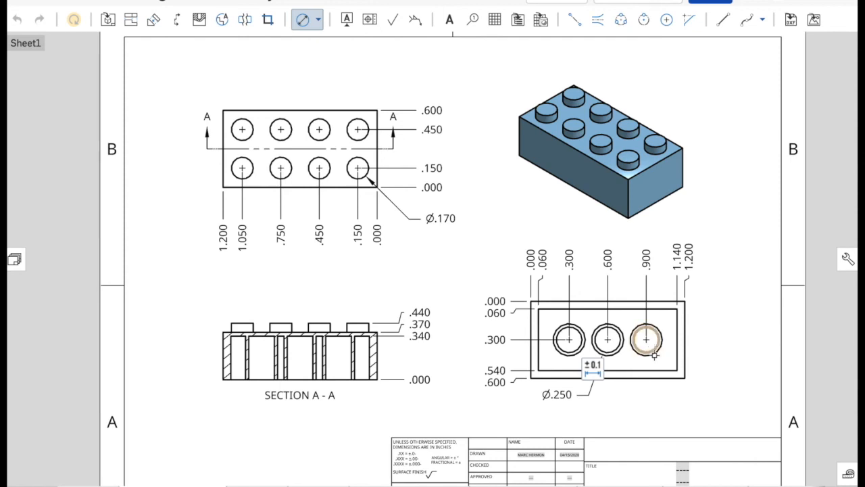
- Add a diameter dimension to the inner circle of the right tube in the underside view, placed below the brick outline
scroll(650, 348, "up", 5)
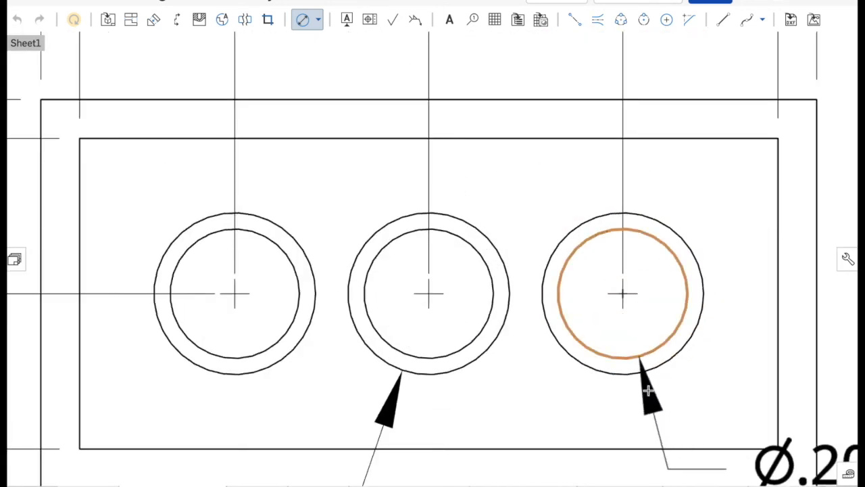
scroll(647, 392, "down", 3)
scroll(647, 405, "down", 3)
left_click_drag(646, 411, 520, 446)
mouse_move(625, 465)
left_mouse_down()
mouse_move(614, 459)
mouse_move(631, 458)
left_mouse_up()
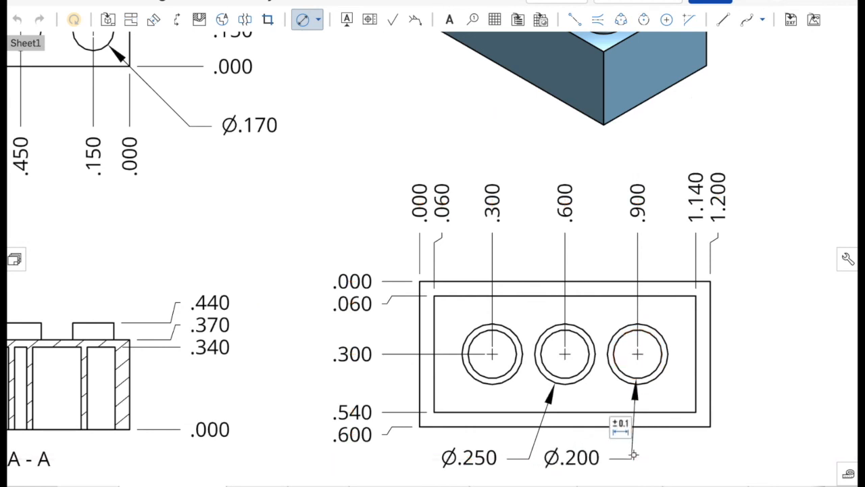
- Examine the dimensions on all the views across the sheet and end the diameter dimensioning
scroll(94, 308, "up", 1)
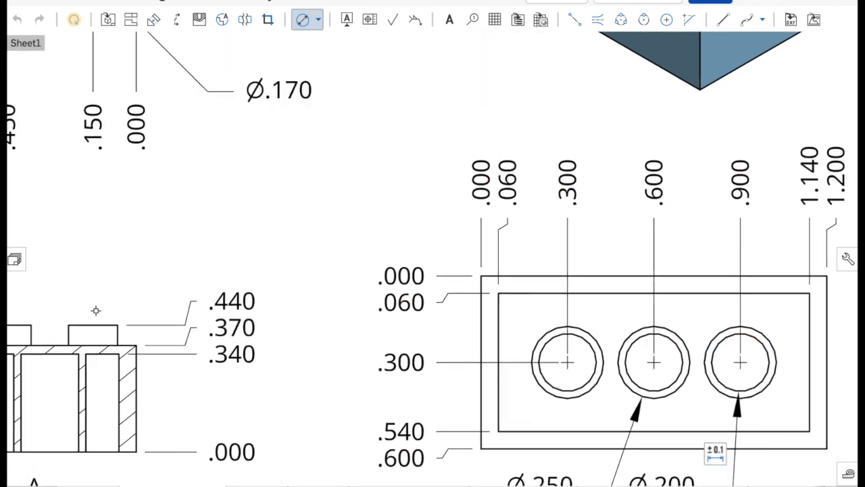
scroll(95, 306, "down", 6)
scroll(152, 259, "up", 1)
mouse_move(164, 262)
middle_mouse_down()
mouse_move(290, 241)
mouse_move(350, 216)
mouse_move(402, 228)
middle_mouse_up()
scroll(369, 253, "down", 2)
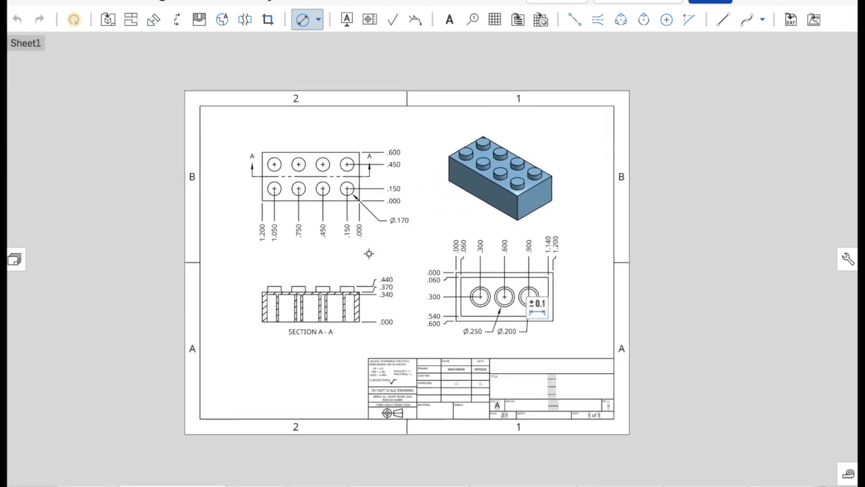
scroll(305, 288, "up", 3)
scroll(305, 287, "up", 1)
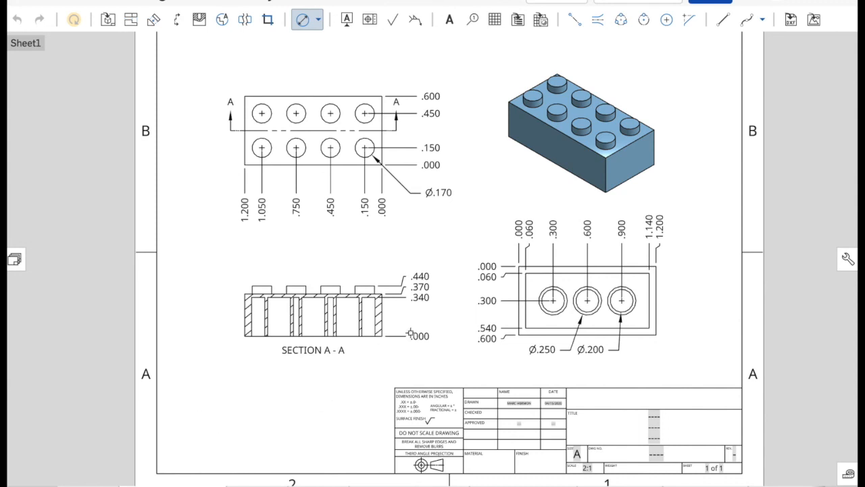
key("Escape")
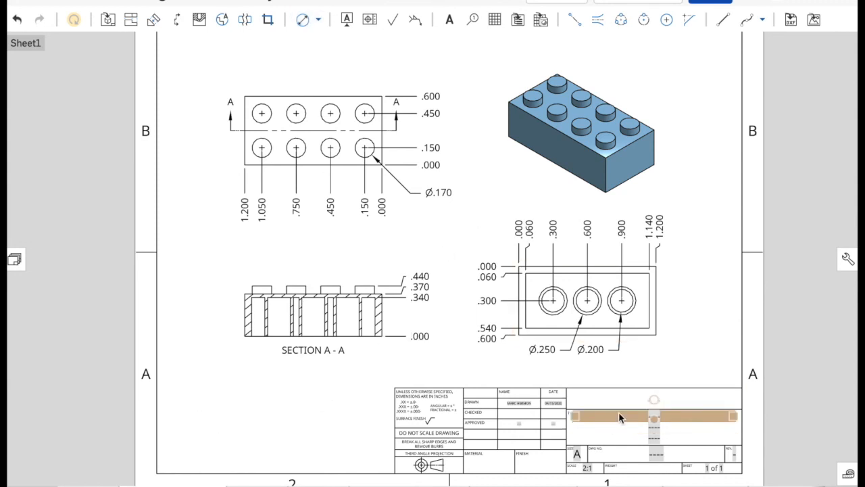
- Enter "Lego Part 4" as the drawing title in the title block and remove the leftover placeholder reference from that line
double_click(618, 411)
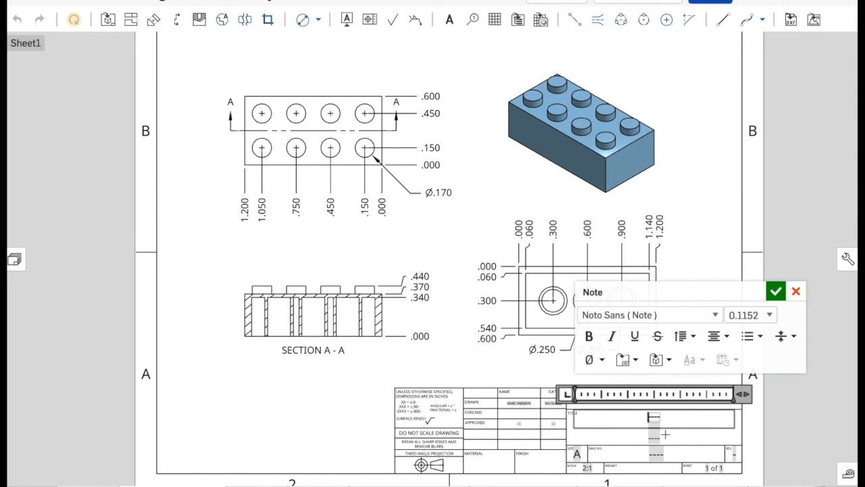
type("Lego Part")
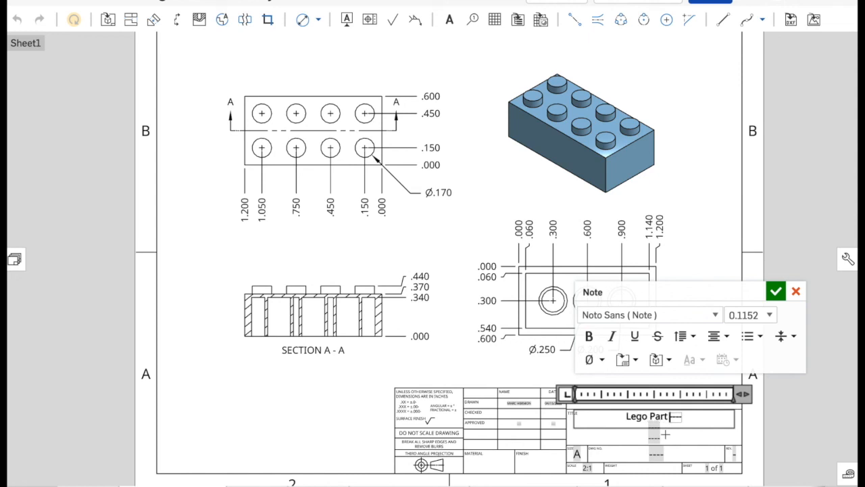
type(" 4")
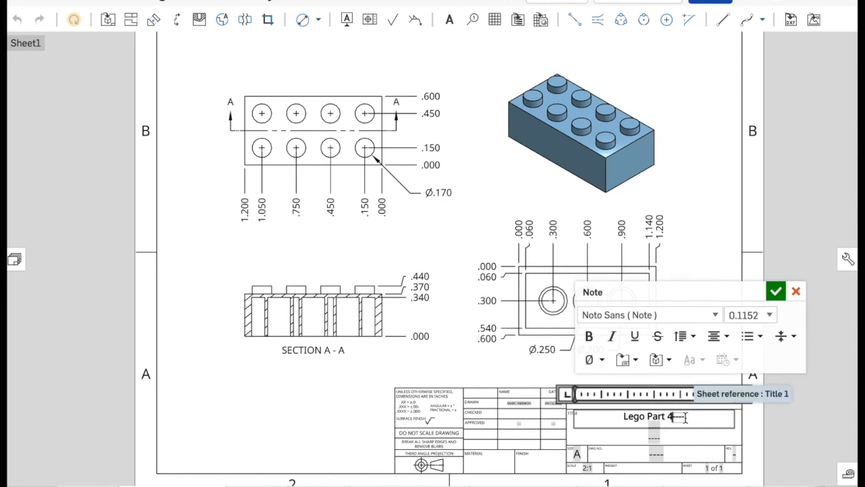
double_click(678, 416)
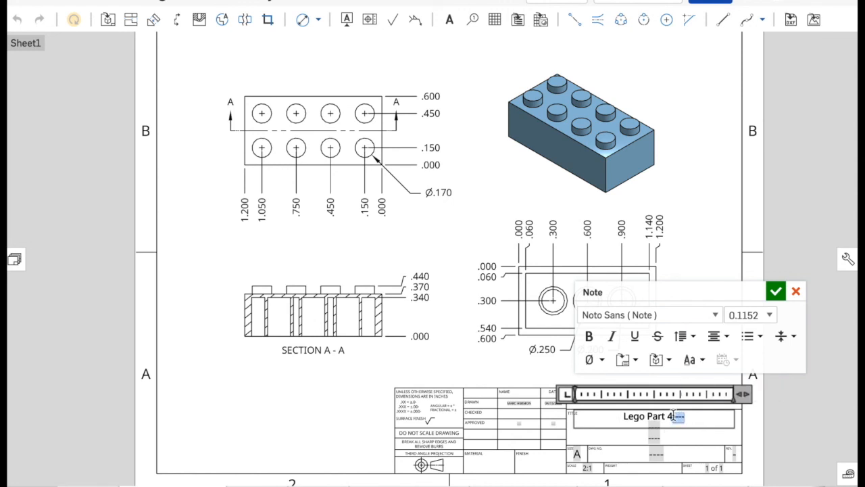
key("BackSpace")
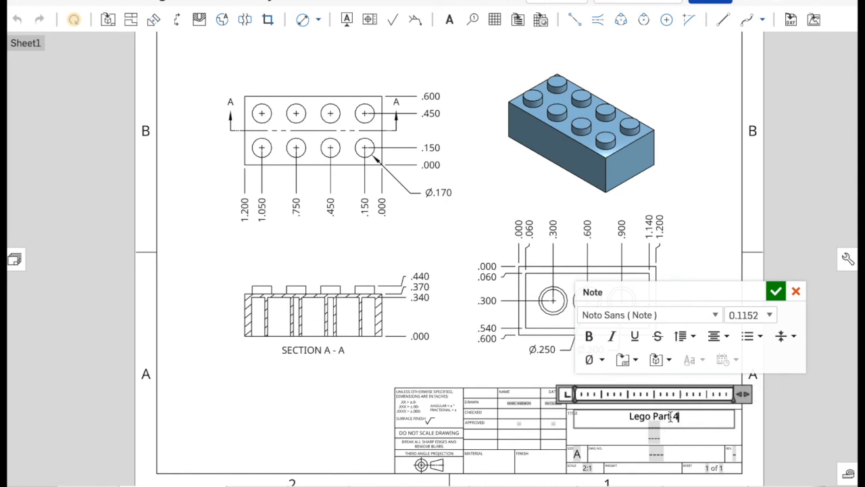
- Set the text height of the whole title note to 0.3 and accept the note
triple_click(631, 416)
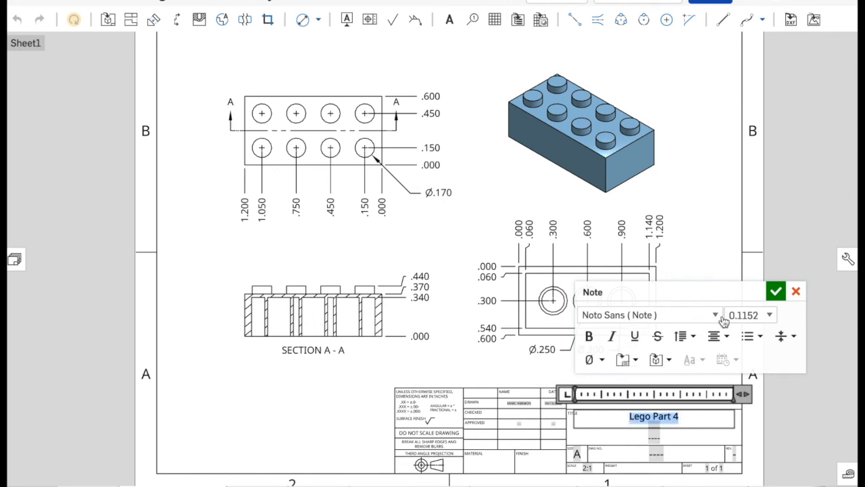
left_click(769, 315)
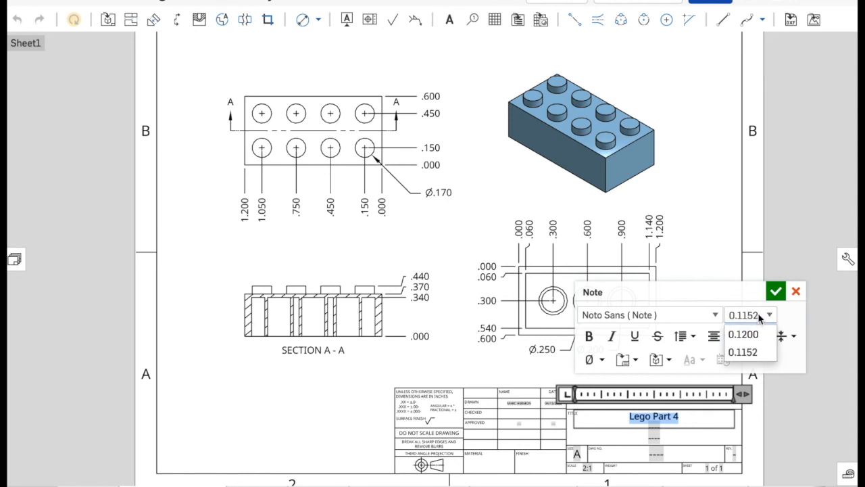
left_click(759, 315)
key("BackSpace")
key("BackSpace")
key("BackSpace")
key("BackSpace")
type("3")
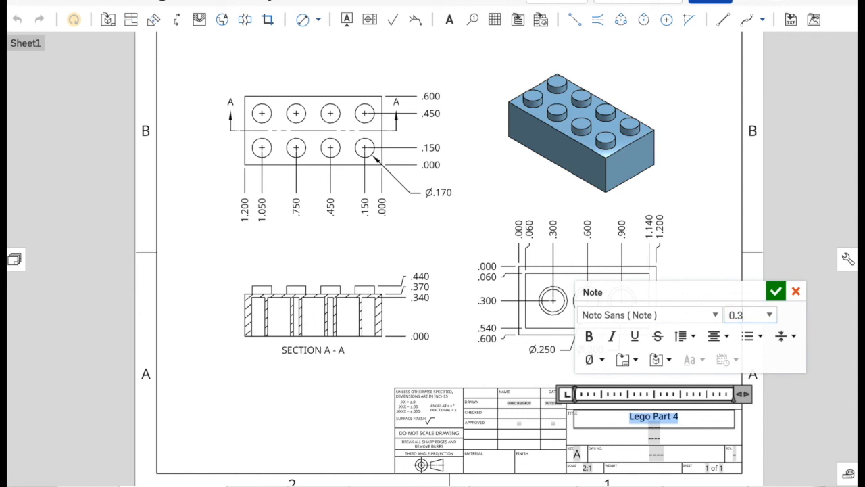
key("Return")
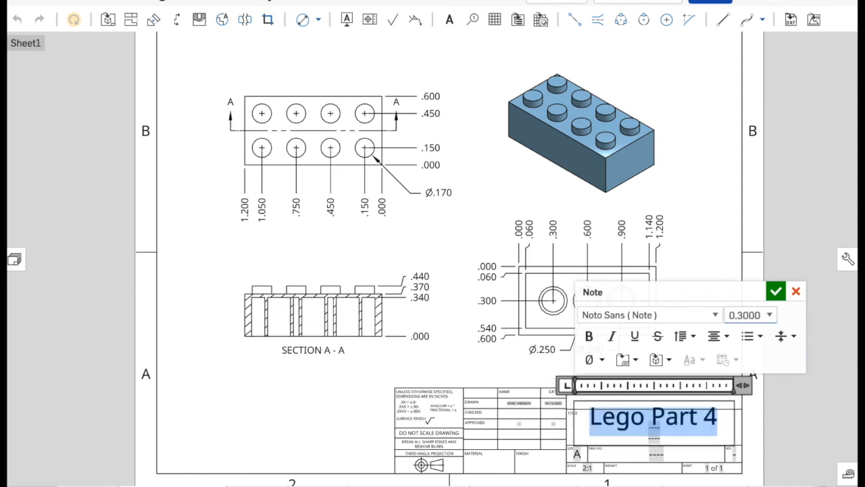
left_click(776, 292)
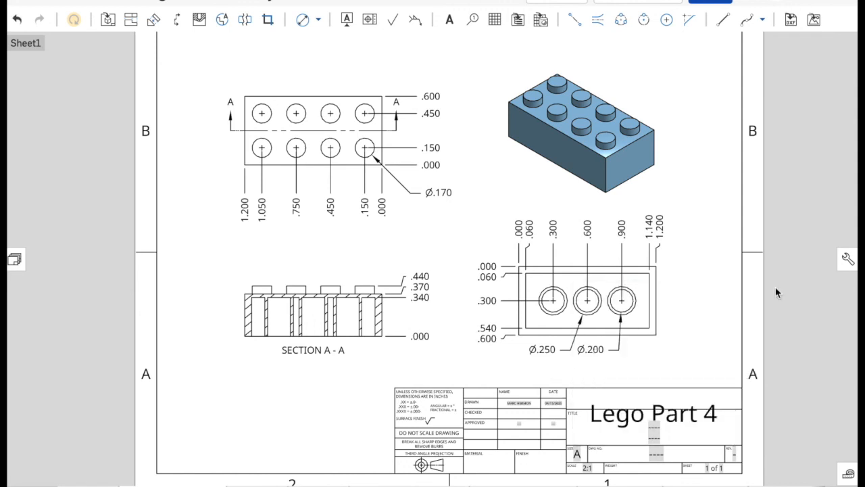
- Reposition the enlarged title note so that it fits inside the Title field of the title block
left_click(643, 417)
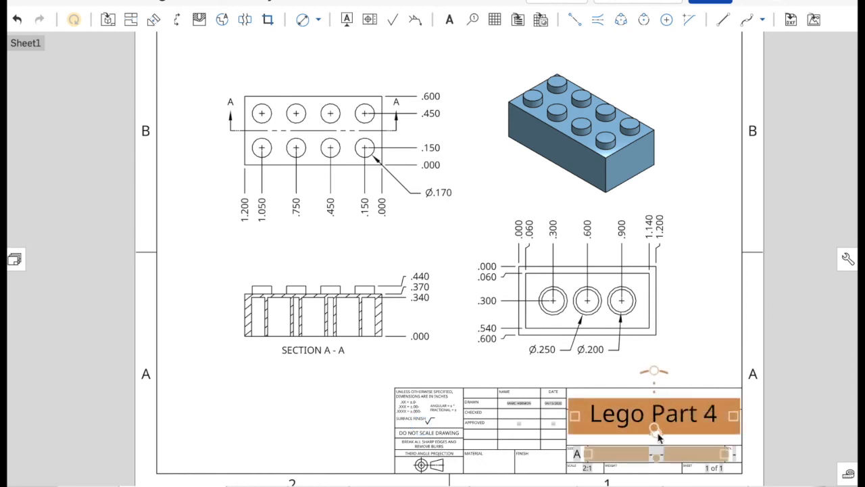
left_click(658, 434)
left_click(647, 414)
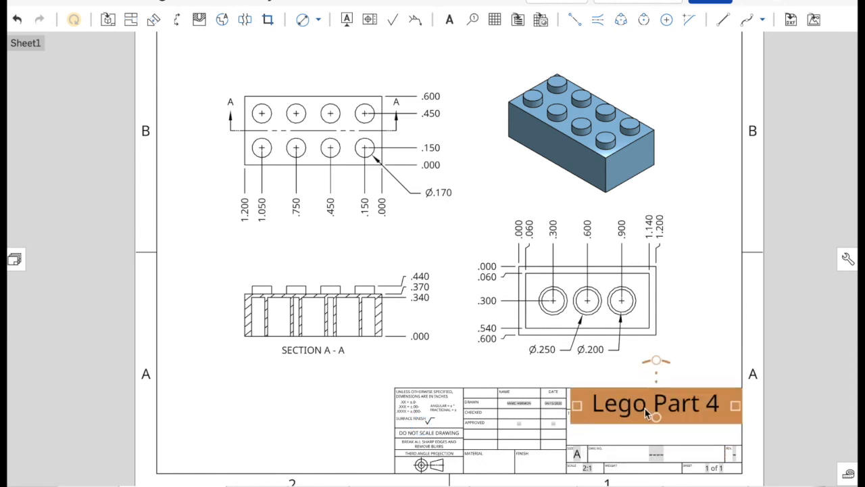
left_click_drag(657, 418, 657, 447)
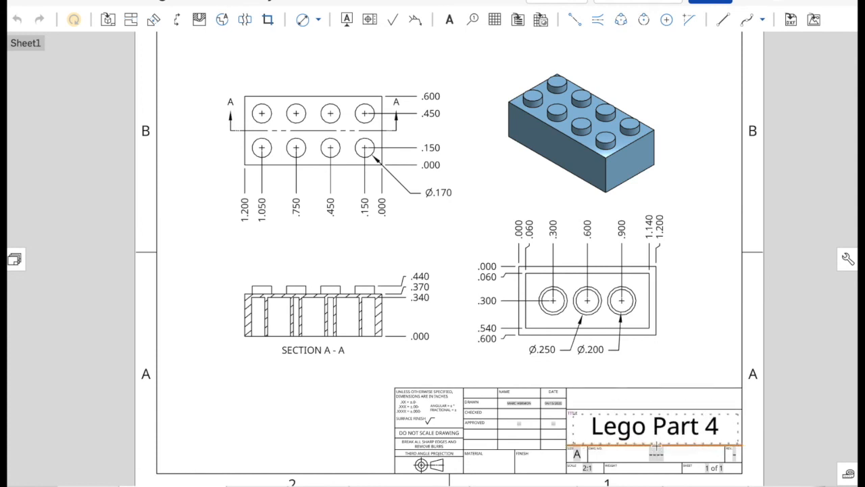
left_click(657, 427)
left_click(668, 373)
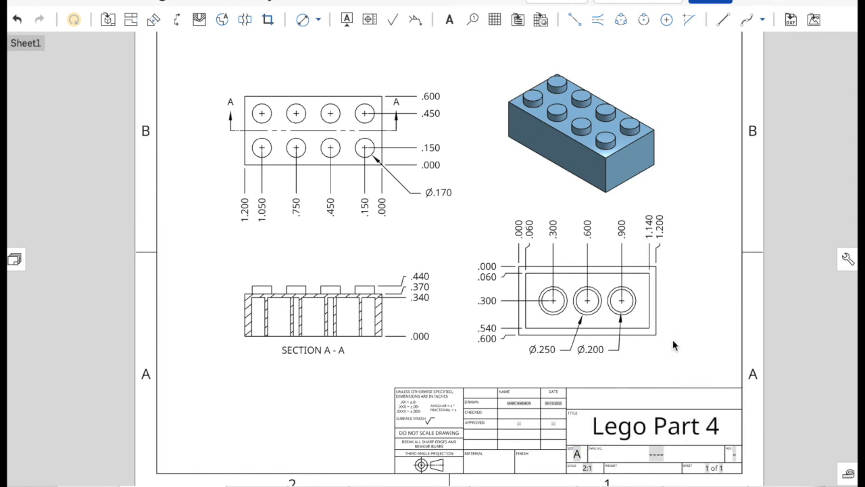